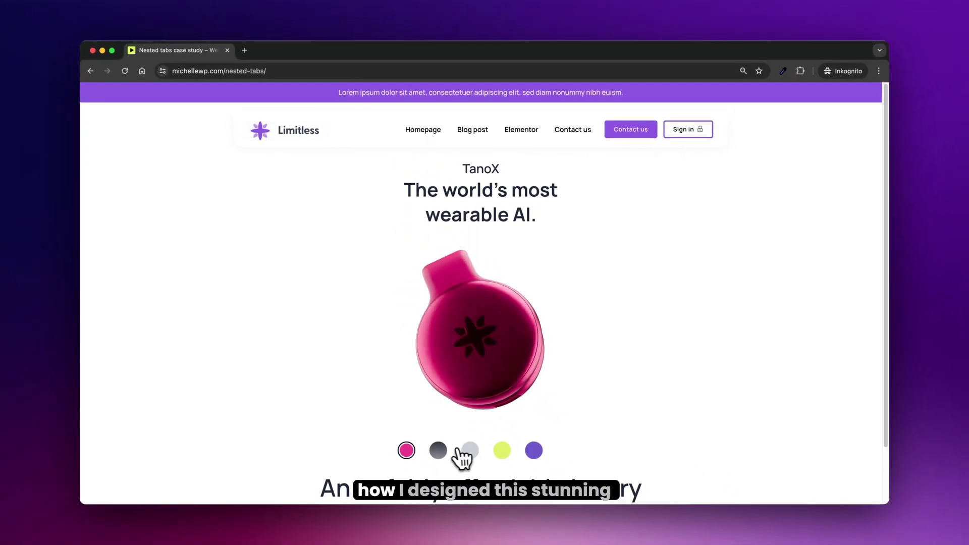
- Swap the live pendant image to its dark grey, silver and lime versions using the colour swatches
{"action": "left_click", "coordinate": [438, 451]}
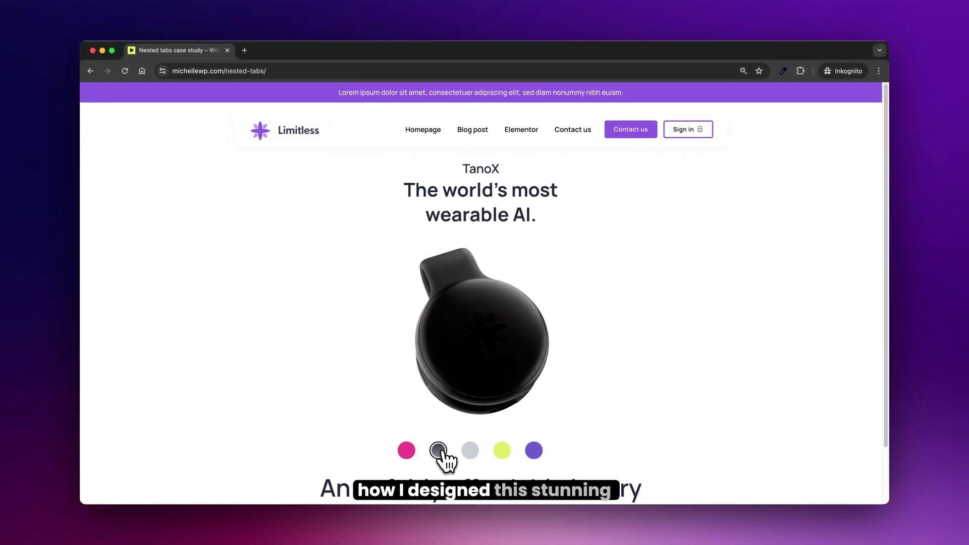
{"action": "left_click", "coordinate": [471, 451]}
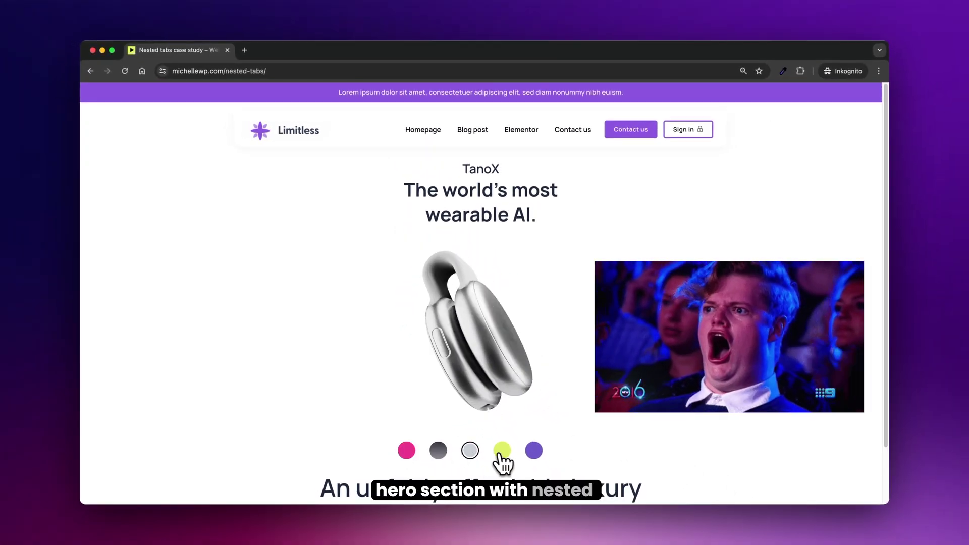
{"action": "left_click", "coordinate": [502, 450]}
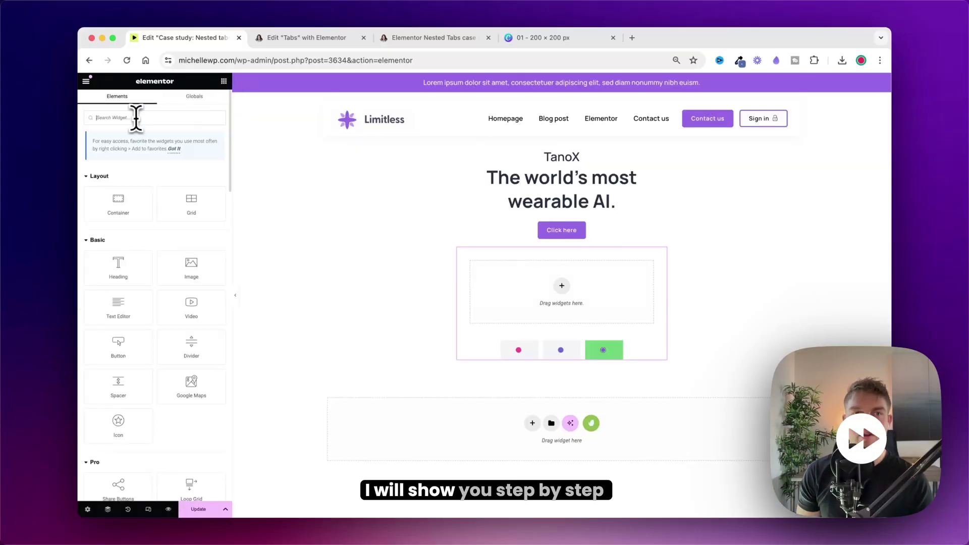
- Drag a Video widget below the TanoX headline and set its Style aspect ratio to 1:1
{"action": "type", "text": "video"}
{"action": "left_click_drag", "start_coordinate": [117, 184], "coordinate": [555, 300]}
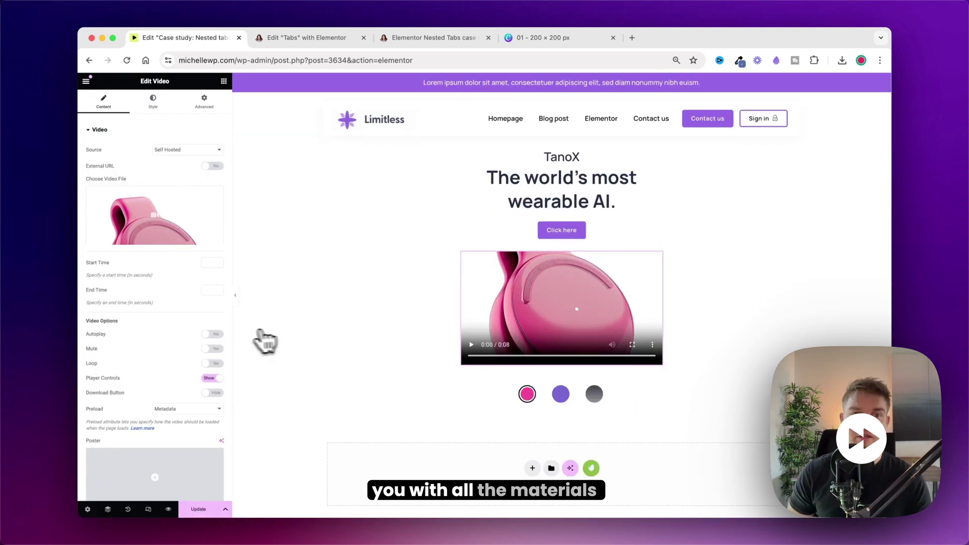
{"action": "left_click", "coordinate": [153, 101]}
{"action": "left_click", "coordinate": [187, 149]}
{"action": "left_click", "coordinate": [169, 153]}
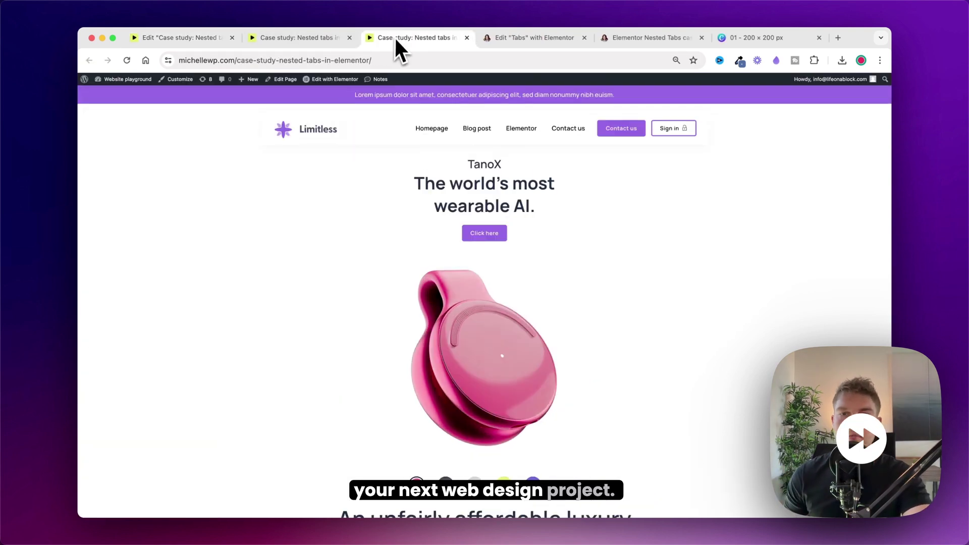
{"action": "scroll", "coordinate": [425, 171], "scroll_direction": "down", "scroll_amount": 2}
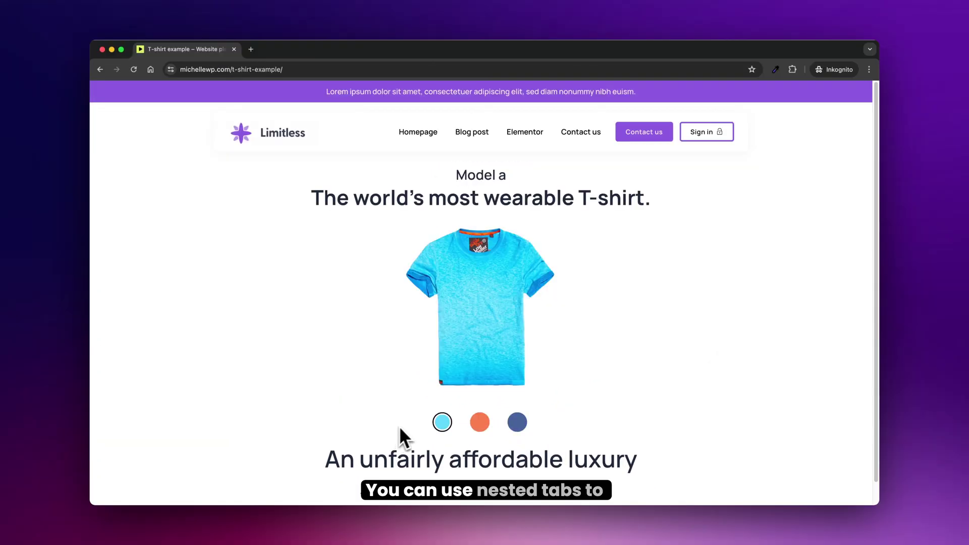
- Show the T-shirt in orange, then in dark blue, via its colour swatches
{"action": "left_click", "coordinate": [479, 423]}
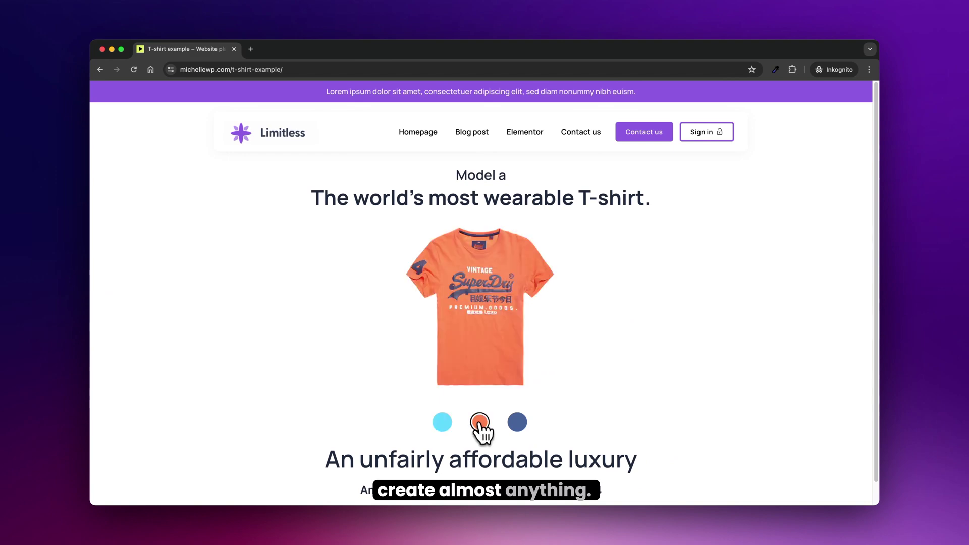
{"action": "left_click", "coordinate": [517, 423]}
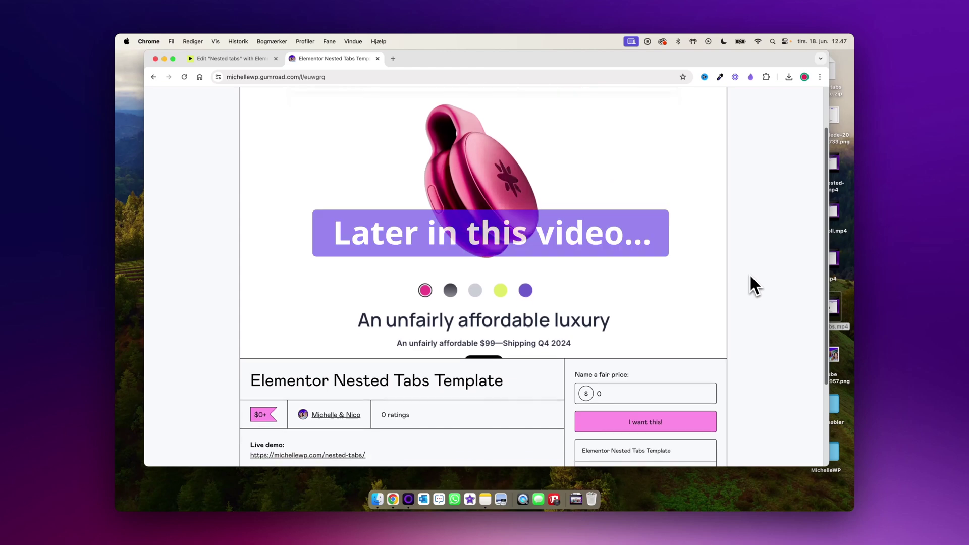
{"action": "scroll", "coordinate": [749, 273], "scroll_direction": "down", "scroll_amount": 3}
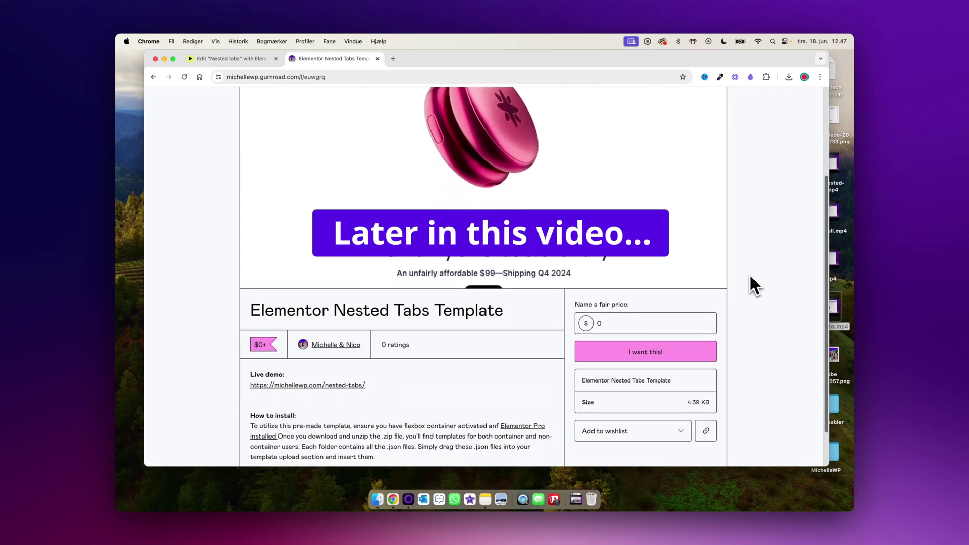
- Claim the free Nested Tabs template on Gumroad and import its .json file through Elementor's template library
{"action": "left_click", "coordinate": [656, 351]}
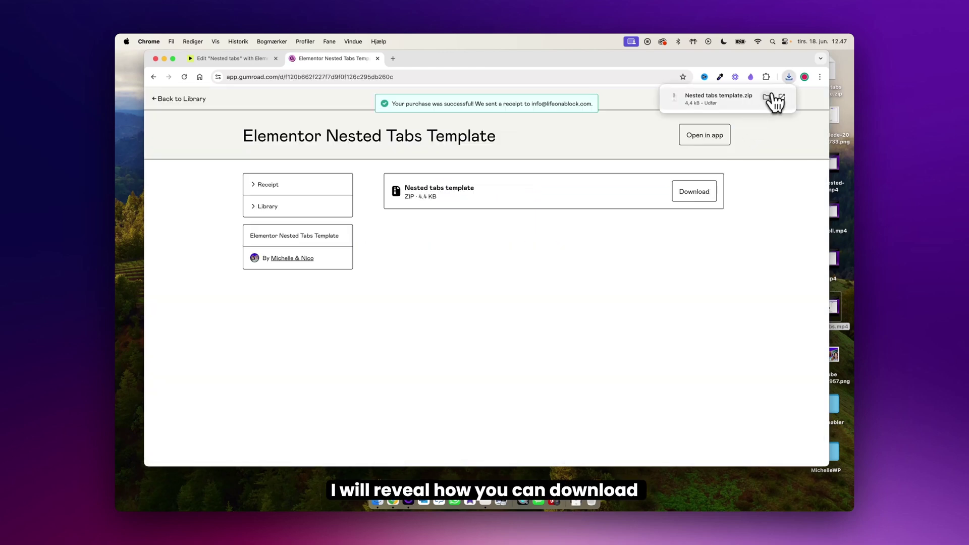
{"action": "left_click", "coordinate": [232, 59]}
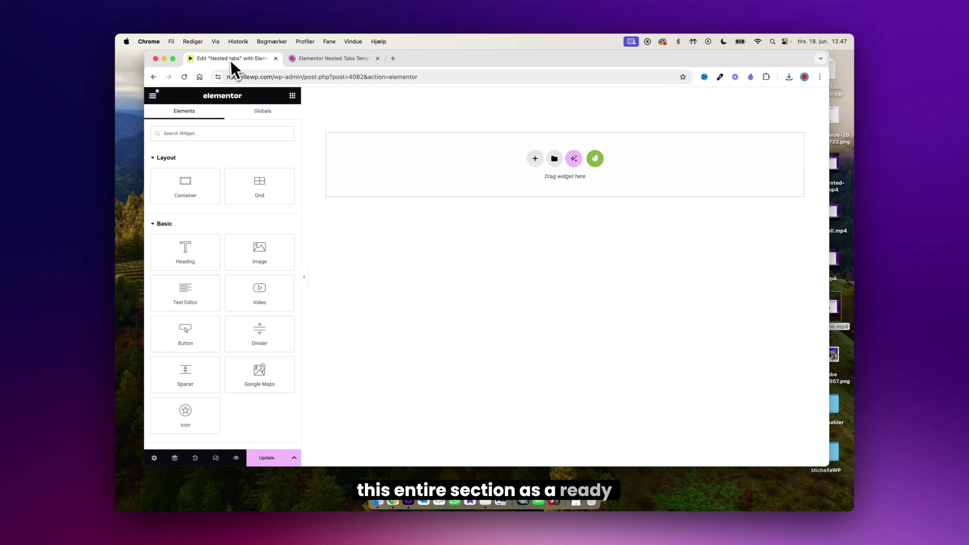
{"action": "left_click", "coordinate": [554, 159]}
{"action": "left_click", "coordinate": [681, 117]}
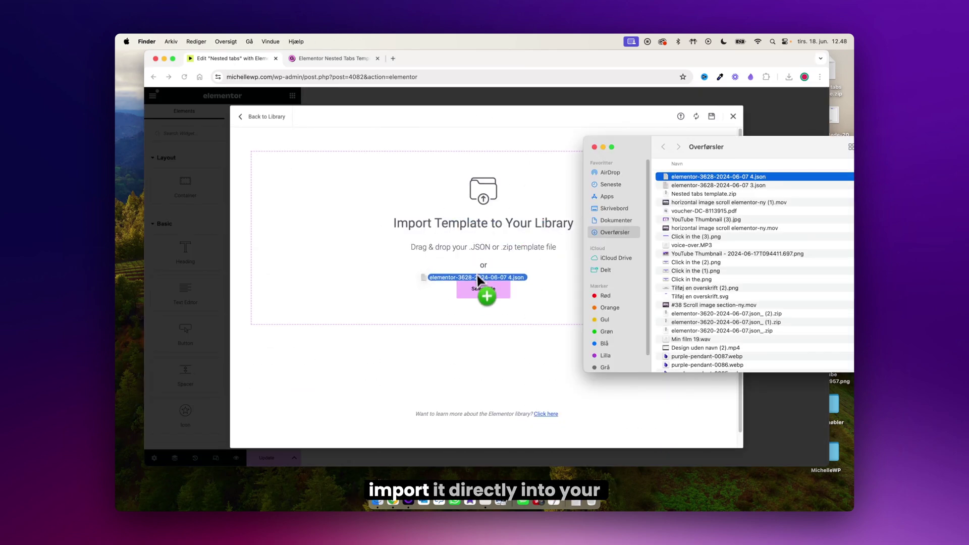
{"action": "left_click_drag", "start_coordinate": [478, 275], "coordinate": [477, 285]}
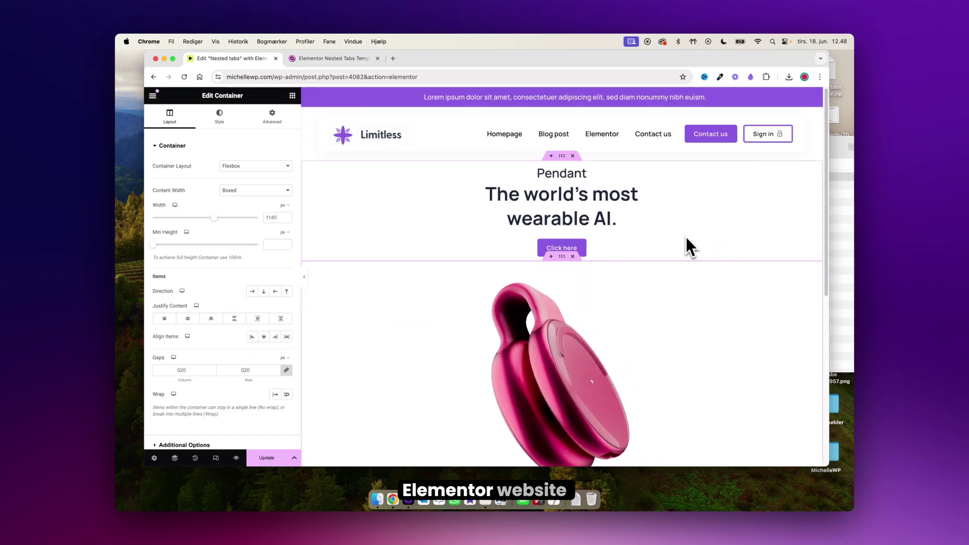
{"action": "scroll", "coordinate": [686, 248], "scroll_direction": "down", "scroll_amount": 2}
{"action": "scroll", "coordinate": [686, 241], "scroll_direction": "down", "scroll_amount": 5}
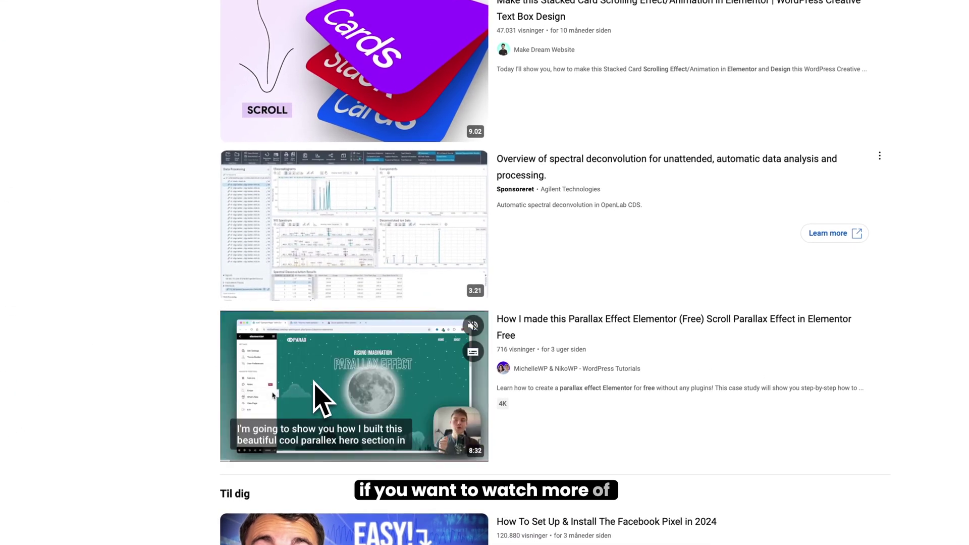
- Play the 'How I made this Parallax Effect Elementor' tutorial from the YouTube results
{"action": "left_click", "coordinate": [314, 383]}
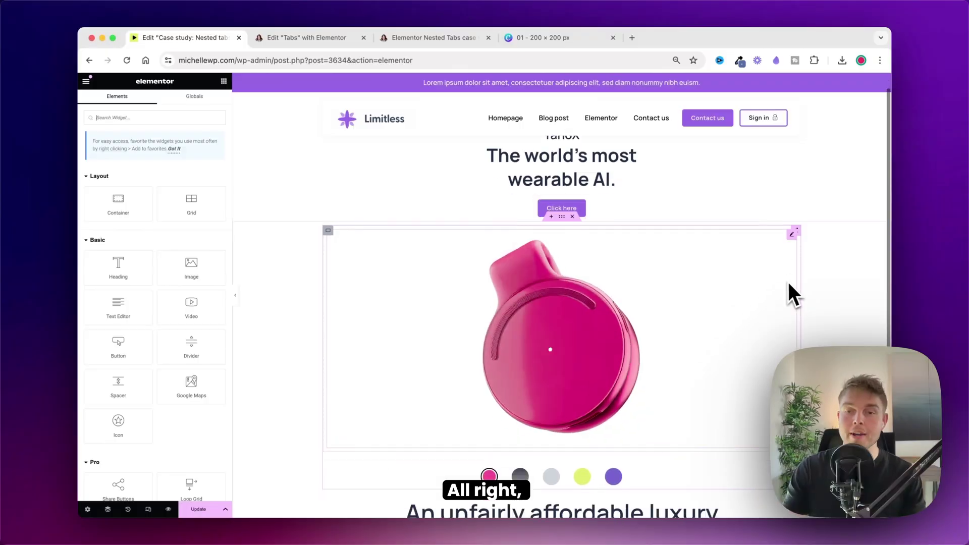
- In the editor preview, switch the pendant tabs to the black version, then the purple one
{"action": "scroll", "coordinate": [791, 294], "scroll_direction": "down", "scroll_amount": 2}
{"action": "left_click", "coordinate": [520, 430]}
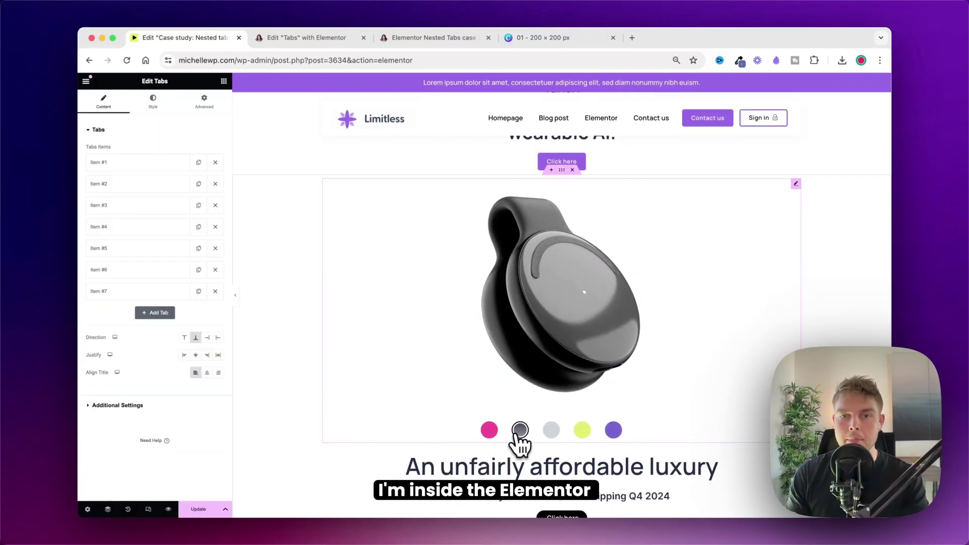
{"action": "left_click", "coordinate": [614, 430]}
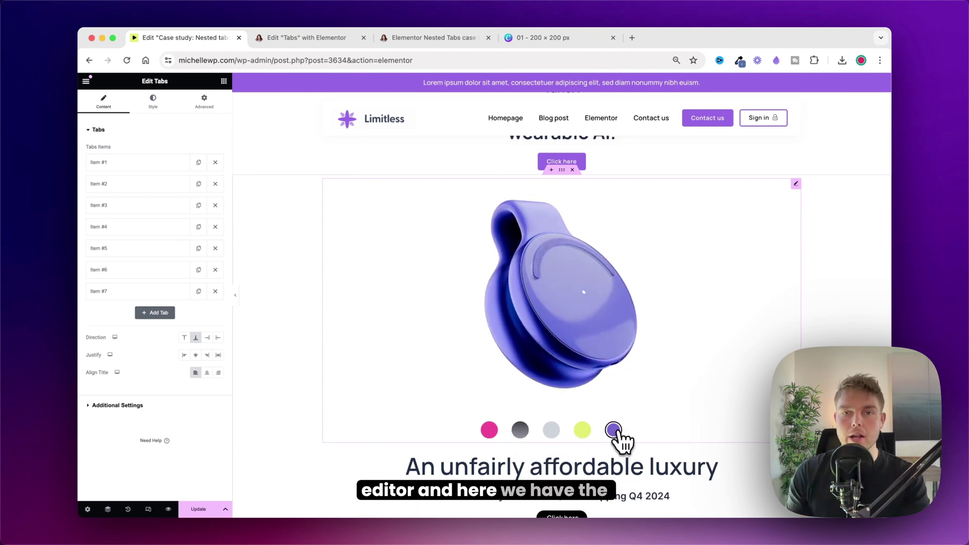
{"action": "scroll", "coordinate": [617, 432], "scroll_direction": "up", "scroll_amount": 3}
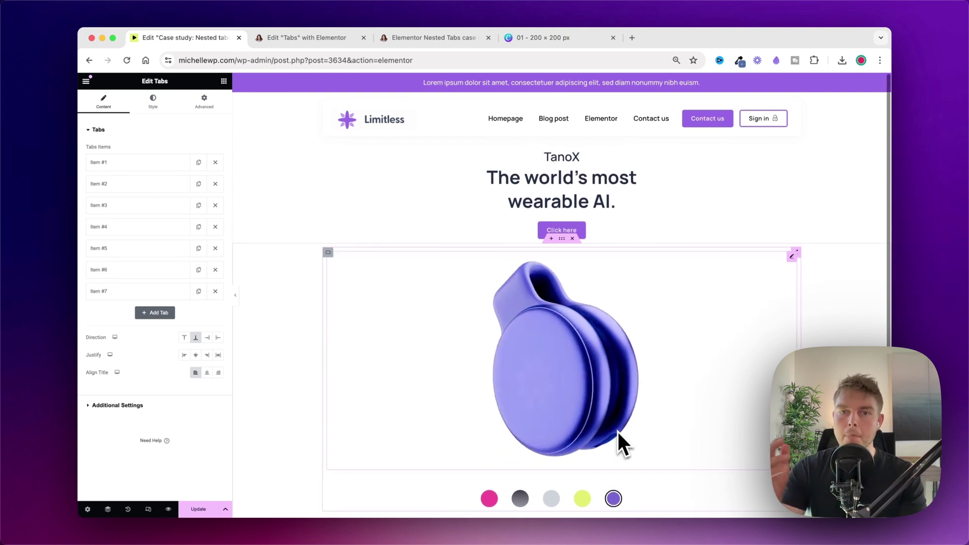
- Delete the old product tabs widget and add a single-column Flexbox container below the headline
{"action": "left_click", "coordinate": [572, 238]}
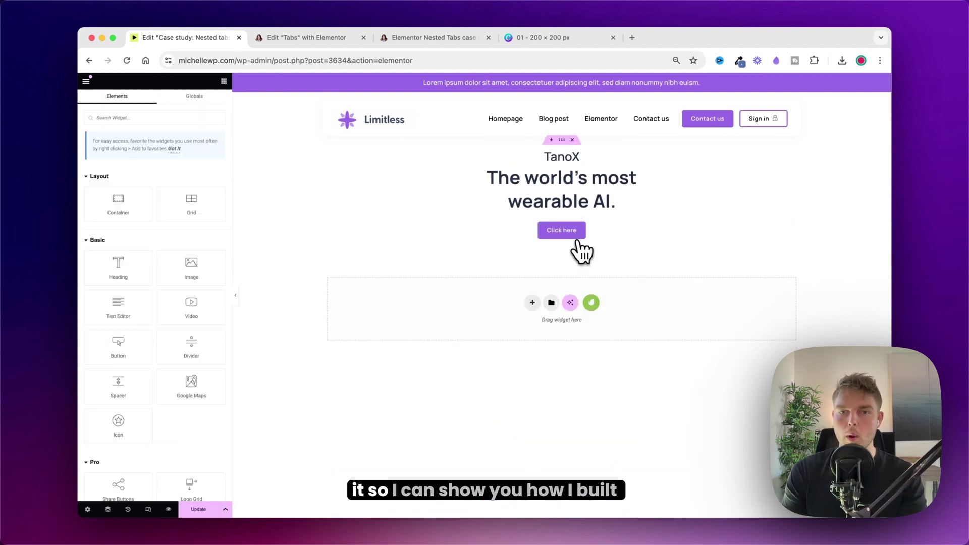
{"action": "left_click", "coordinate": [532, 303]}
{"action": "left_click", "coordinate": [531, 325]}
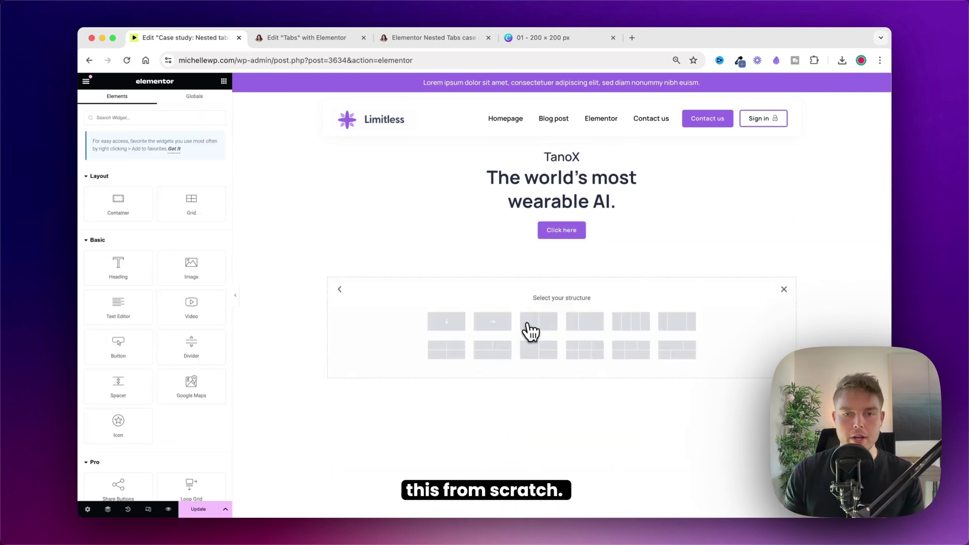
{"action": "left_click", "coordinate": [458, 325]}
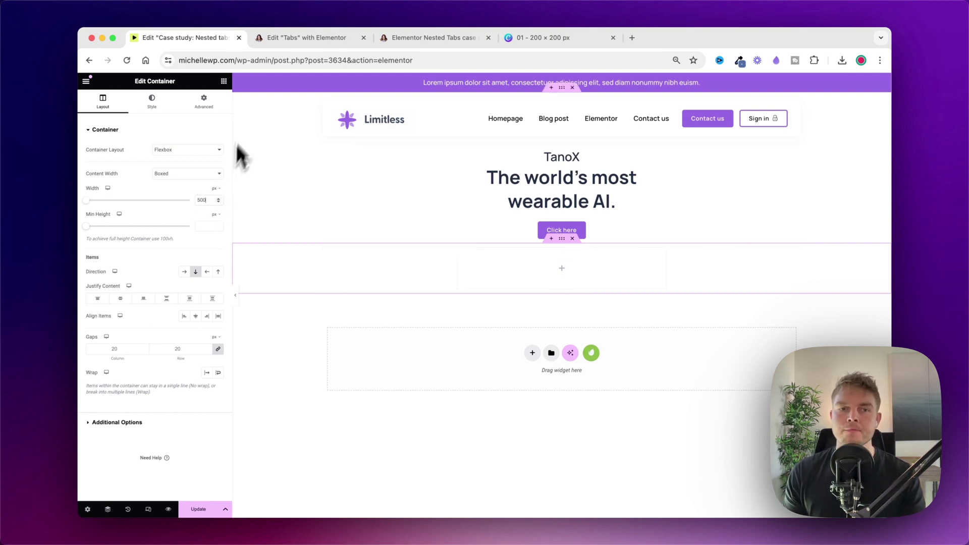
- Search for 'tabs' and drag a Tabs widget into the new container
{"action": "left_click", "coordinate": [223, 82]}
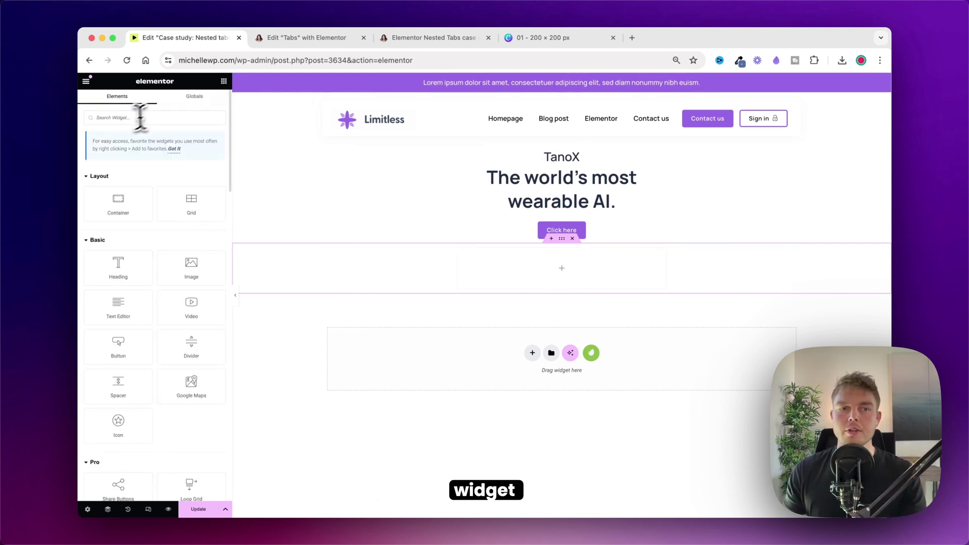
{"action": "type", "text": "tabs"}
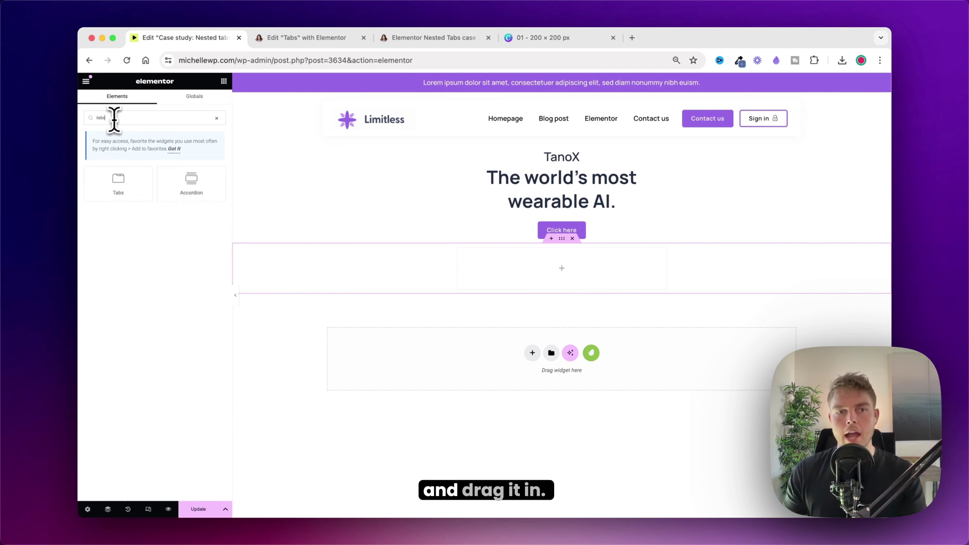
{"action": "left_click_drag", "start_coordinate": [114, 180], "coordinate": [533, 267]}
- Preview Tab #2 and Tab #1, compare with the old tabs page, then bring up the editor's main menu
{"action": "left_click", "coordinate": [551, 268]}
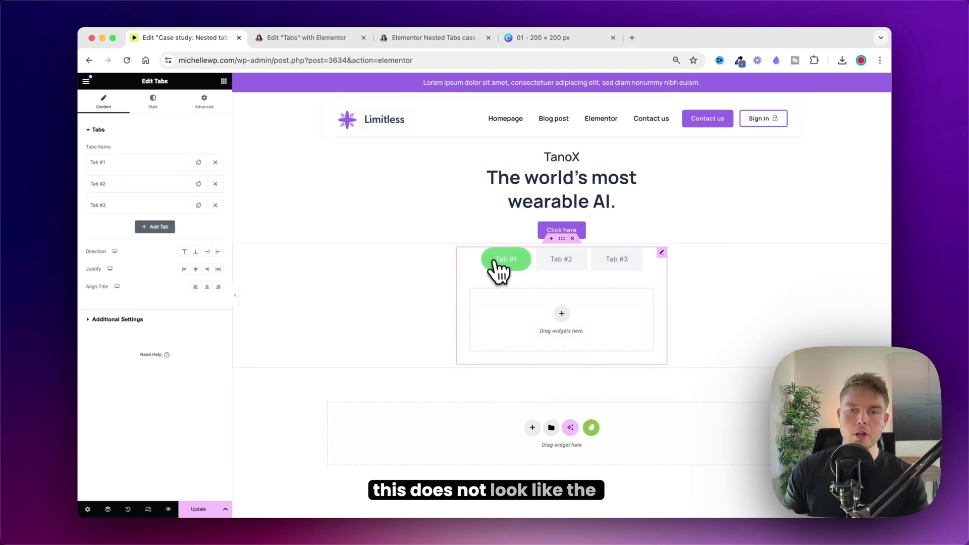
{"action": "left_click", "coordinate": [512, 261]}
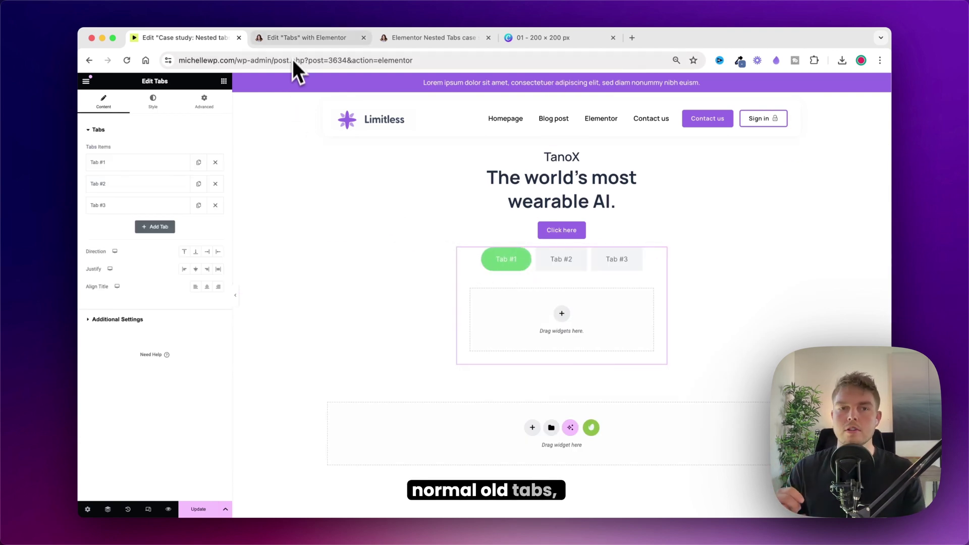
{"action": "left_click", "coordinate": [298, 37]}
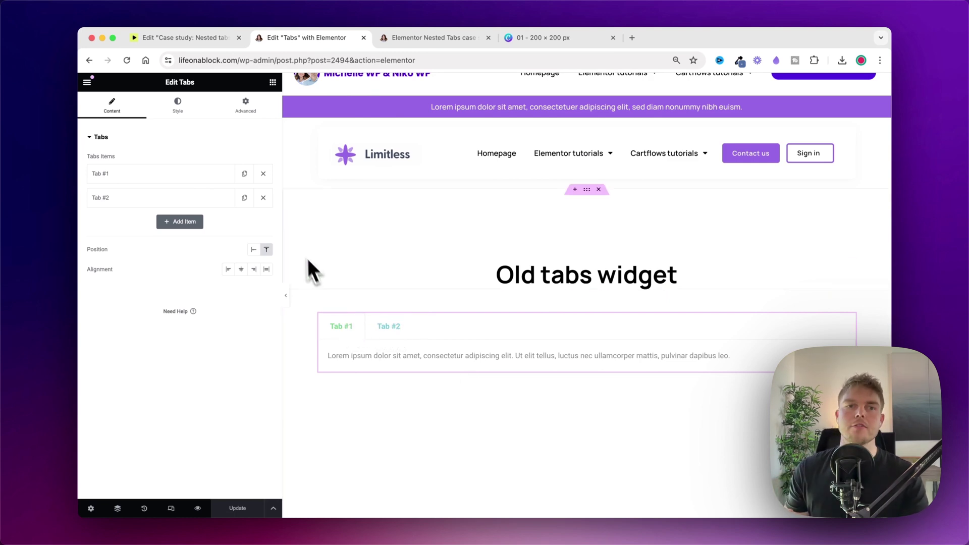
{"action": "left_click", "coordinate": [196, 44]}
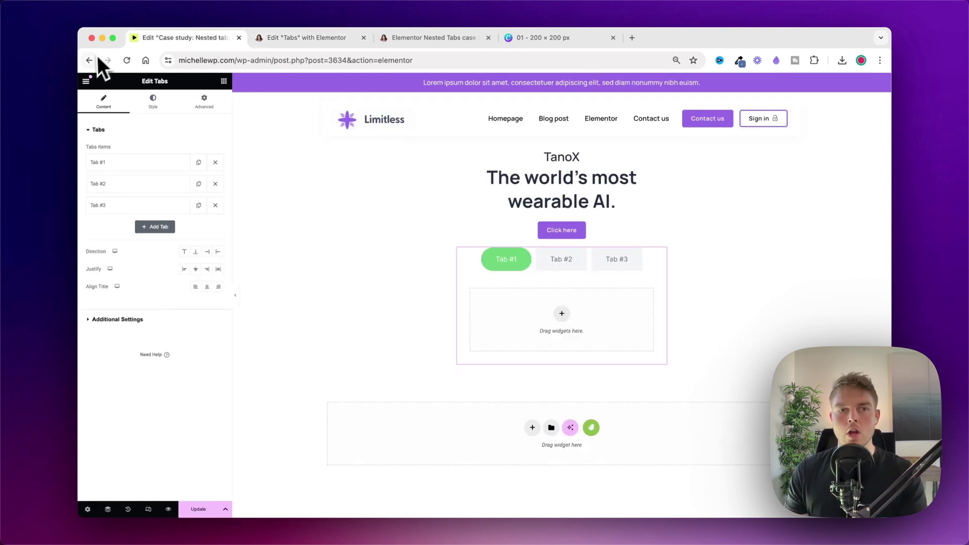
{"action": "left_click", "coordinate": [87, 81]}
- Open the WordPress dashboard from the Exit link in a new browser tab
{"action": "right_click", "coordinate": [121, 276]}
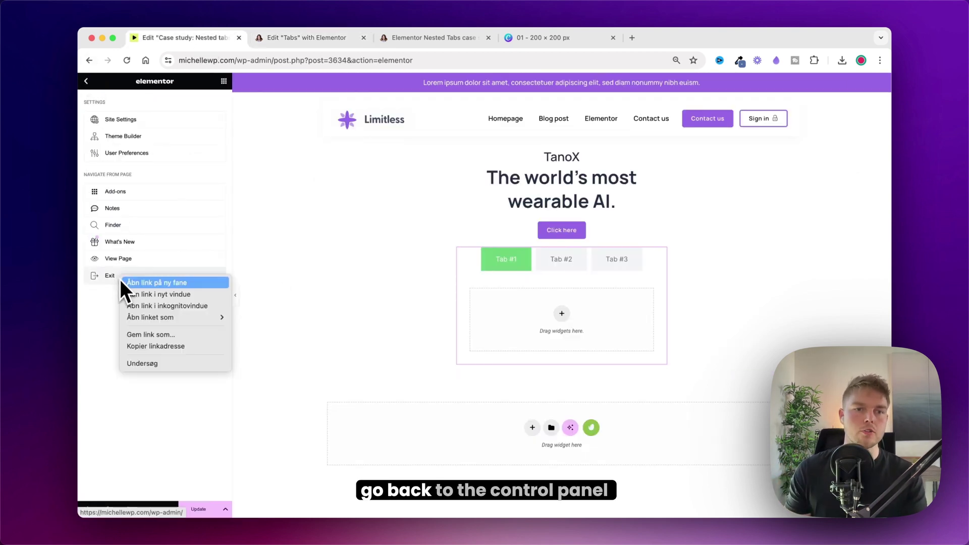
{"action": "left_click", "coordinate": [151, 281]}
{"action": "left_click", "coordinate": [278, 41]}
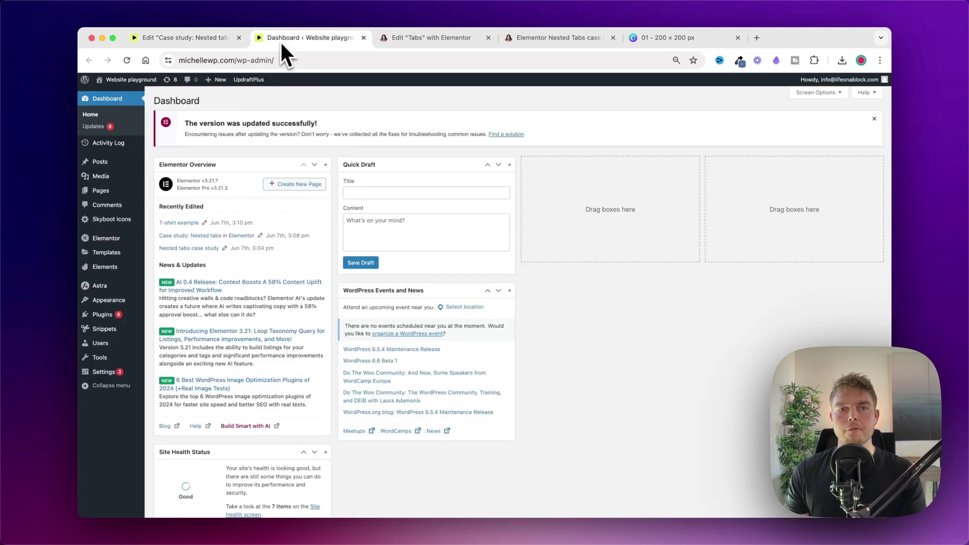
- Confirm Nested Elements is Active under Elementor > Settings > Features
{"action": "mouse_move", "coordinate": [113, 239]}
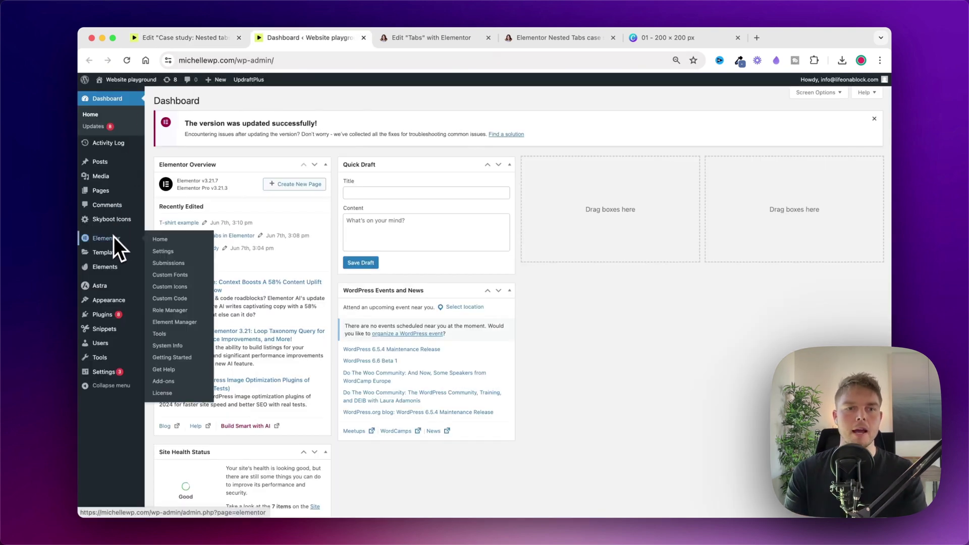
{"action": "left_click", "coordinate": [166, 252]}
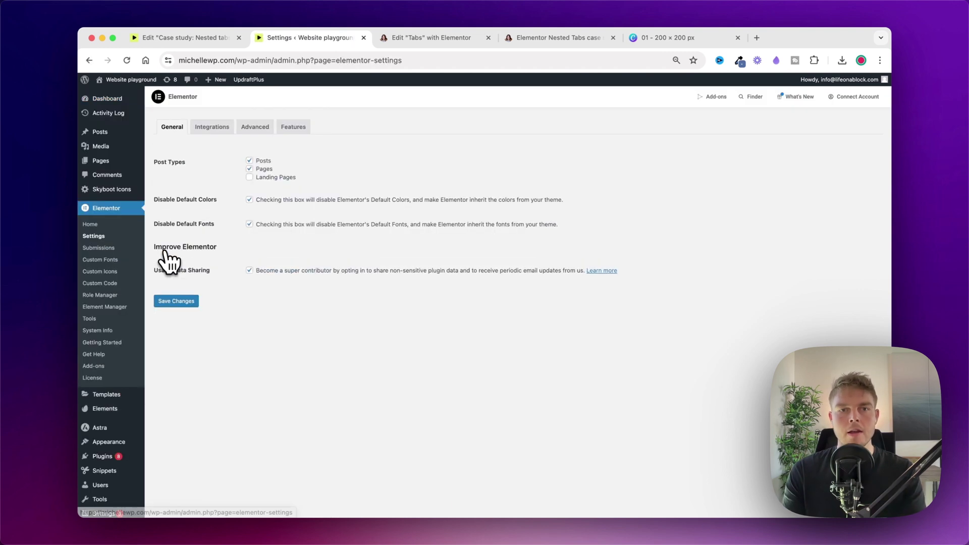
{"action": "left_click", "coordinate": [293, 127]}
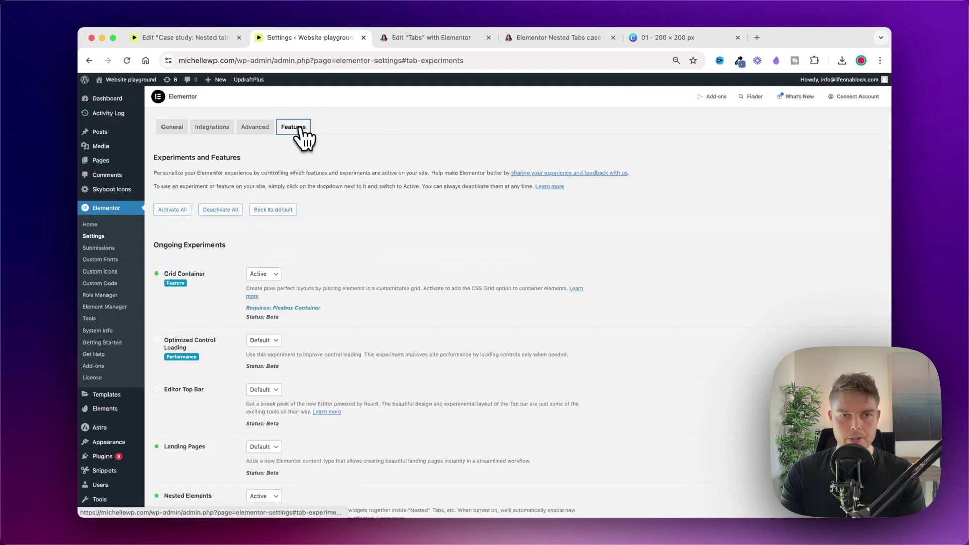
{"action": "scroll", "coordinate": [312, 245], "scroll_direction": "down", "scroll_amount": 1}
{"action": "scroll", "coordinate": [313, 246], "scroll_direction": "down", "scroll_amount": 5}
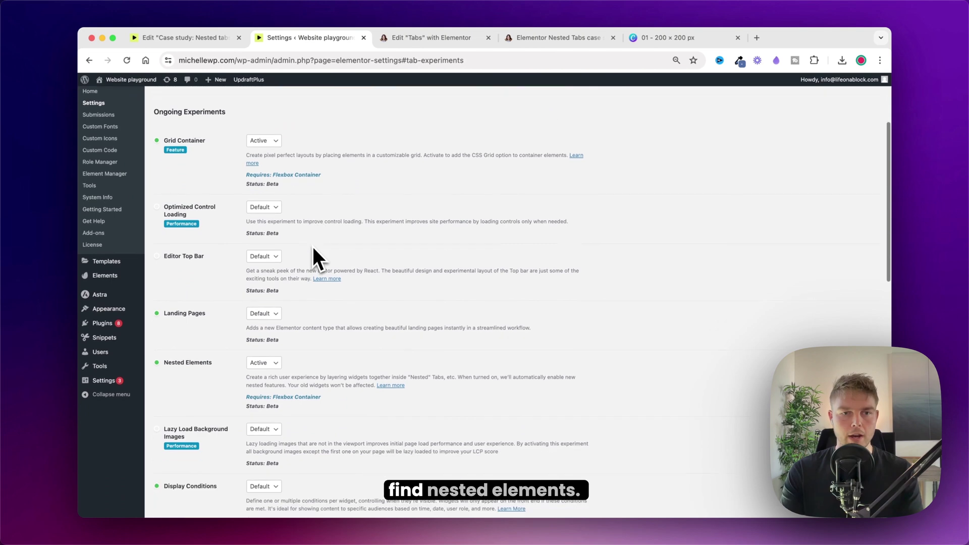
{"action": "scroll", "coordinate": [312, 244], "scroll_direction": "down", "scroll_amount": 1}
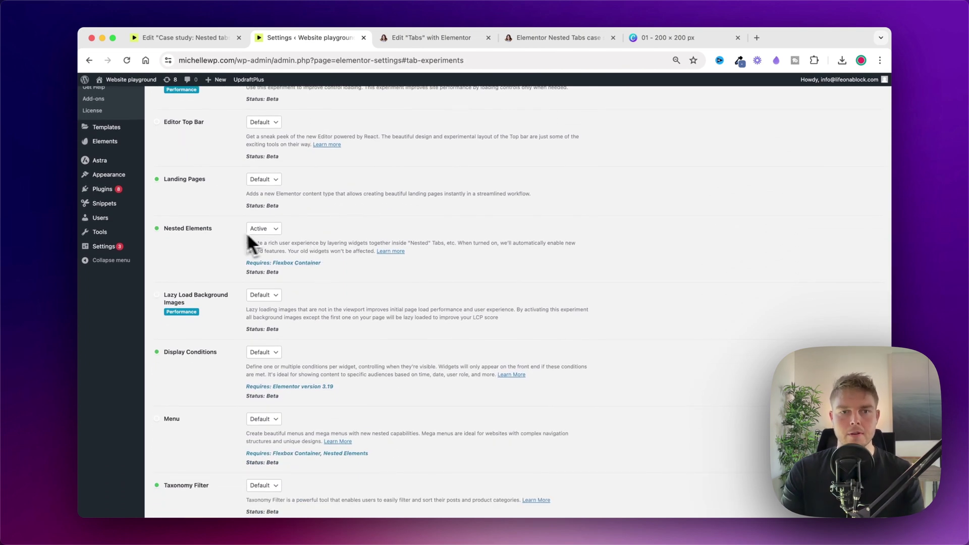
{"action": "left_click", "coordinate": [264, 229]}
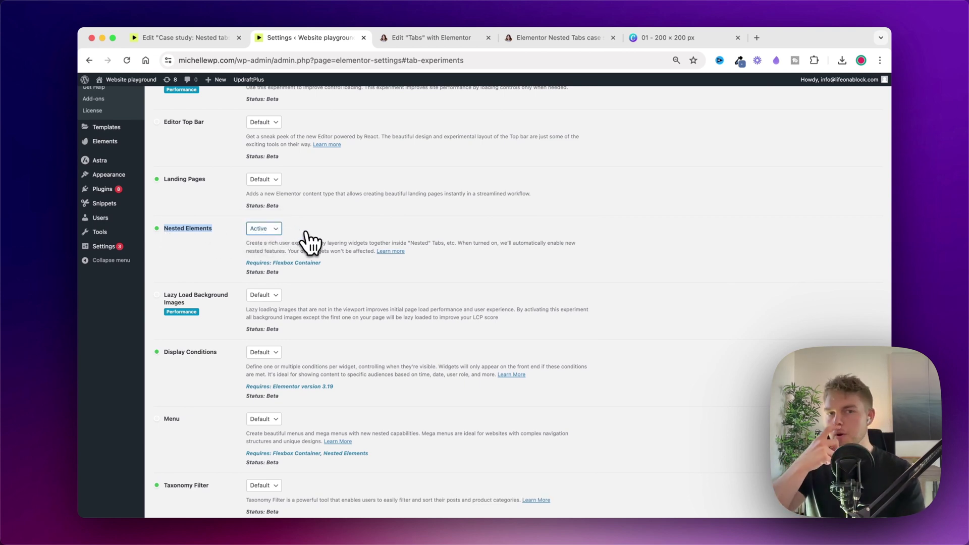
{"action": "scroll", "coordinate": [309, 244], "scroll_direction": "down", "scroll_amount": 10}
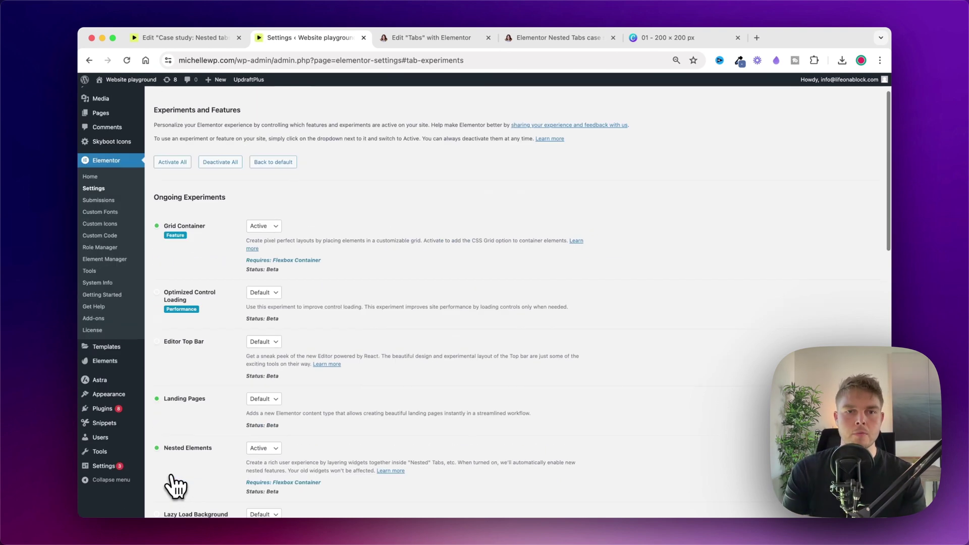
- Close the settings tab, select the Tabs widget and expand Tab #1's settings
{"action": "left_click", "coordinate": [364, 39]}
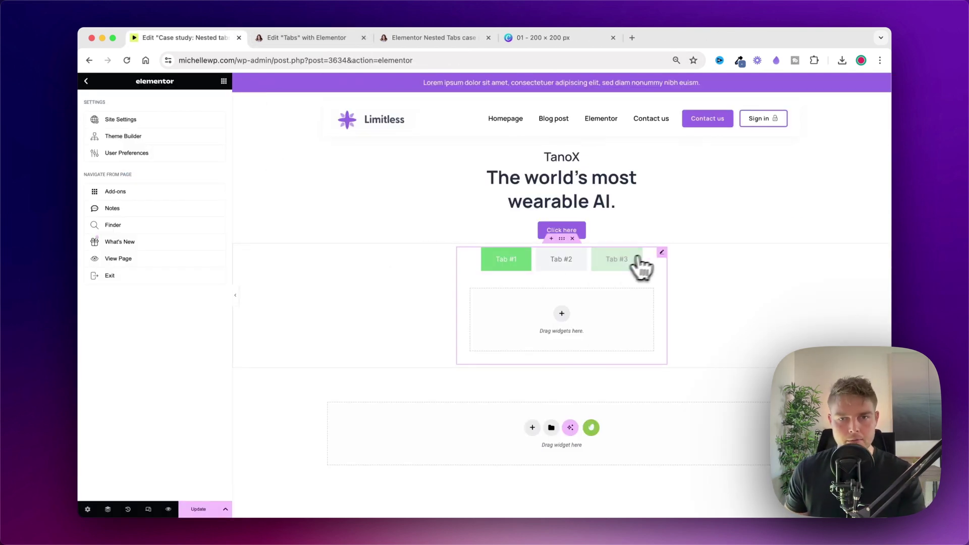
{"action": "left_click", "coordinate": [663, 249]}
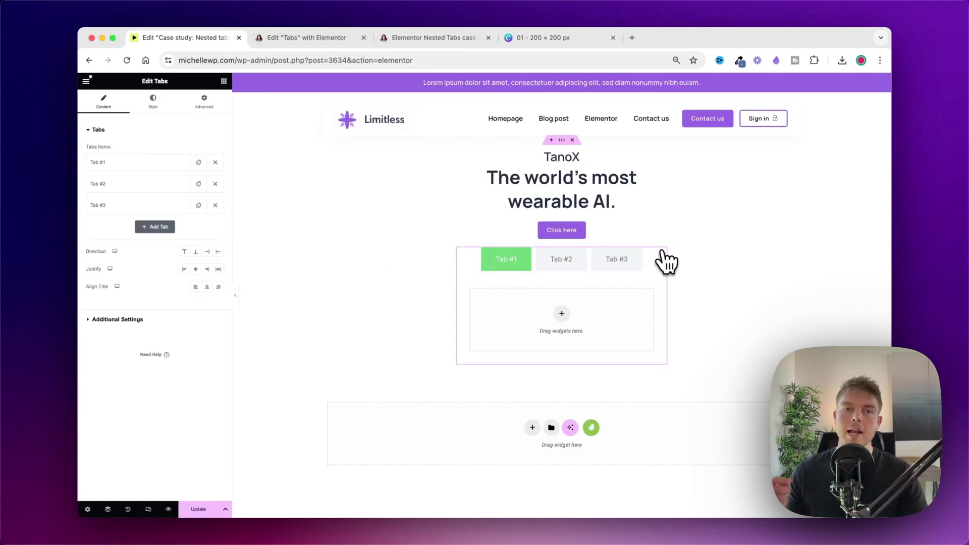
{"action": "left_click", "coordinate": [162, 163]}
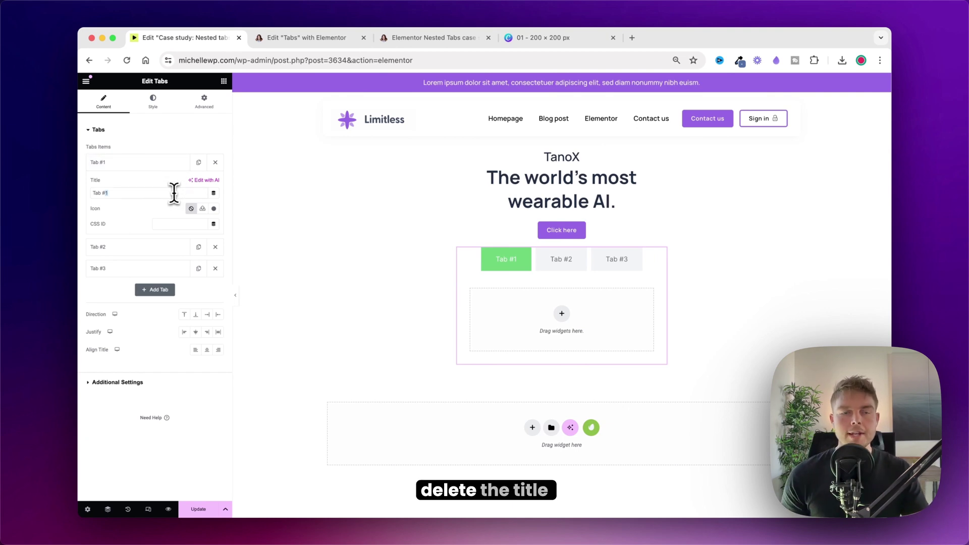
- Select the pink circle 4-2.svg as Tab #1's icon, after reviewing the circle designs in Canva
{"action": "left_click", "coordinate": [204, 208]}
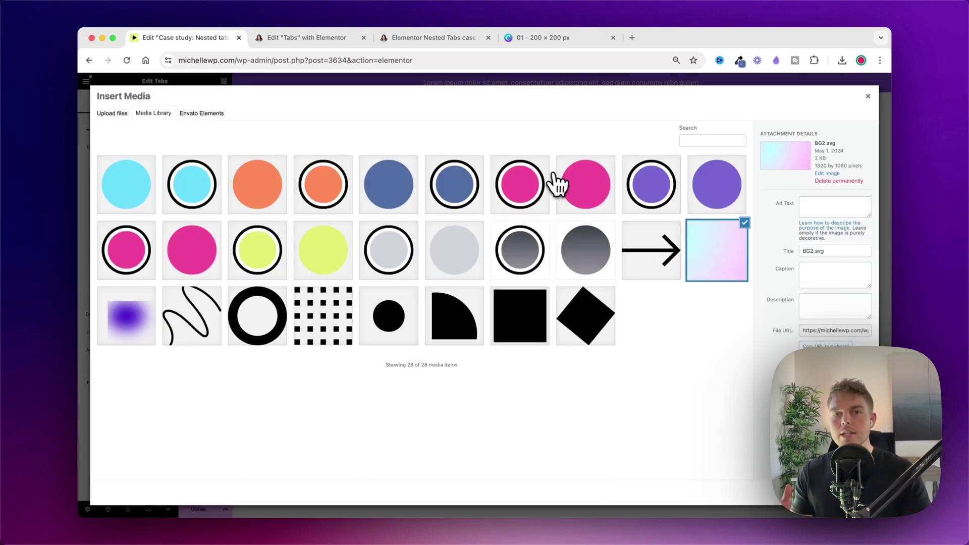
{"action": "left_click", "coordinate": [583, 190]}
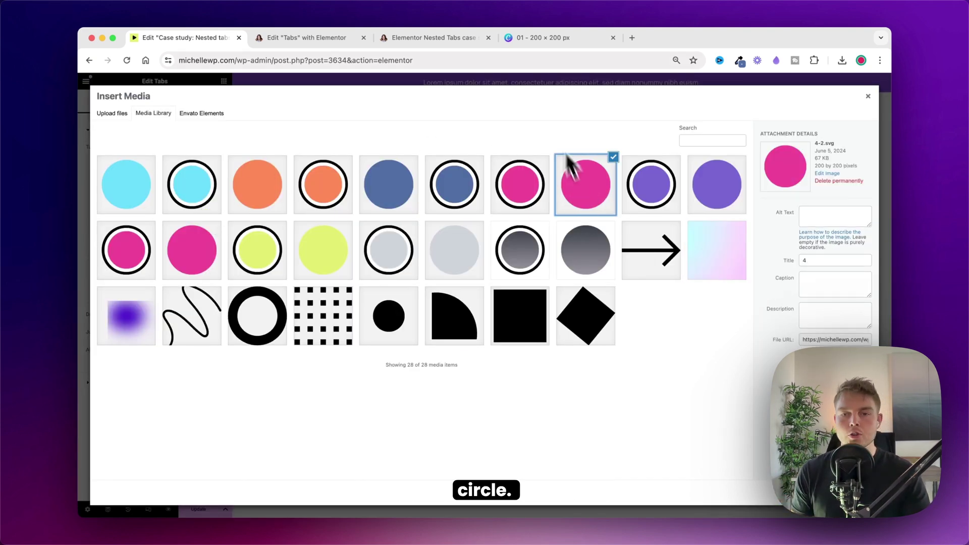
{"action": "left_click", "coordinate": [527, 39]}
{"action": "scroll", "coordinate": [656, 304], "scroll_direction": "down", "scroll_amount": 2}
{"action": "scroll", "coordinate": [656, 304], "scroll_direction": "down", "scroll_amount": 8}
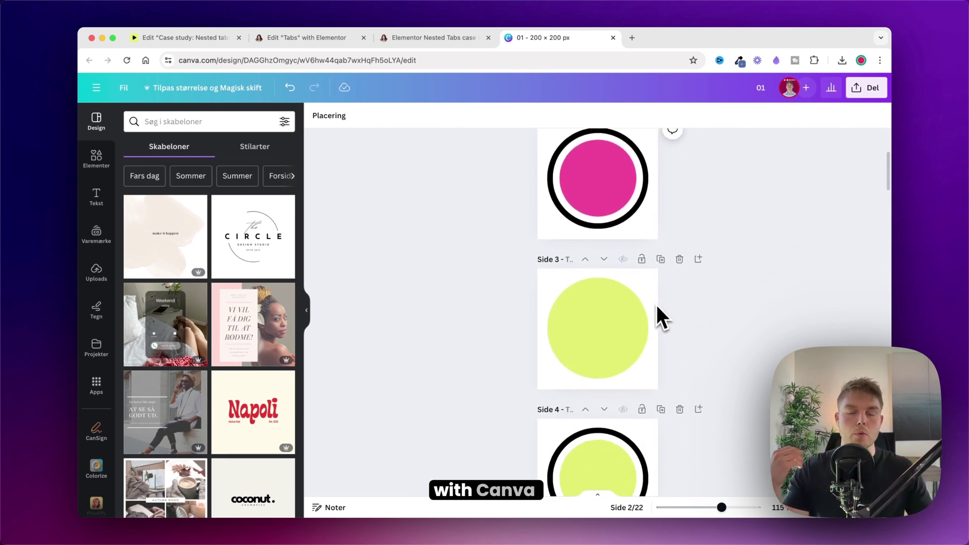
{"action": "left_click", "coordinate": [626, 323]}
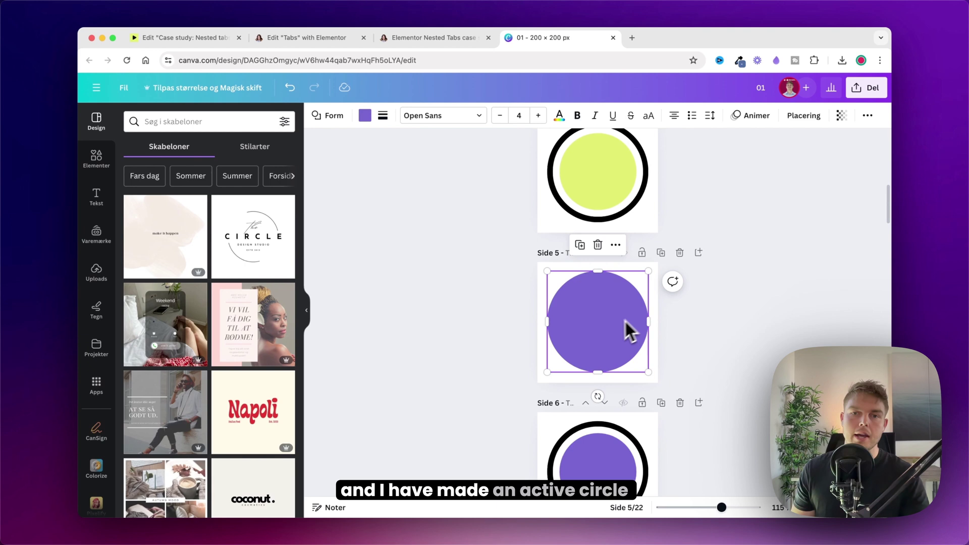
{"action": "scroll", "coordinate": [612, 327], "scroll_direction": "down", "scroll_amount": 3}
{"action": "scroll", "coordinate": [612, 328], "scroll_direction": "up", "scroll_amount": 7}
{"action": "scroll", "coordinate": [611, 325], "scroll_direction": "up", "scroll_amount": 7}
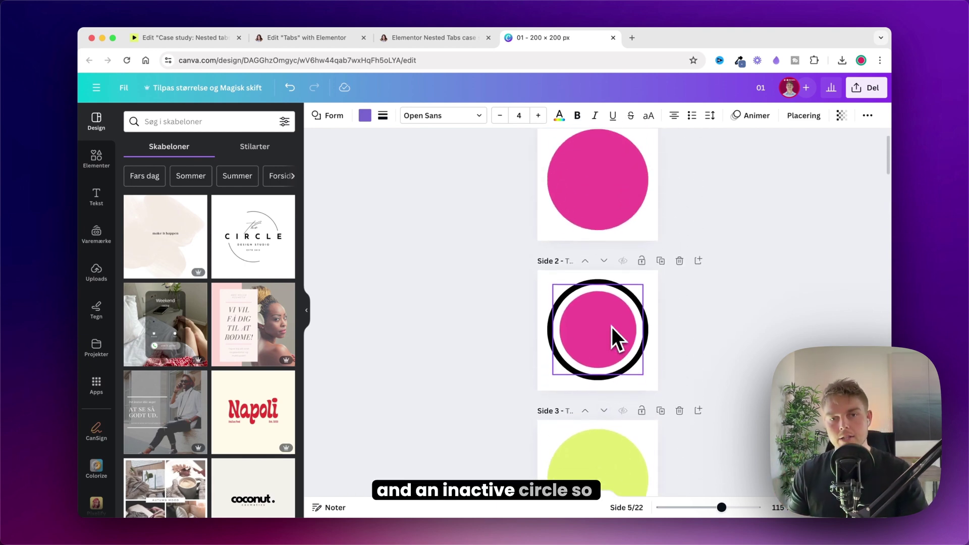
{"action": "left_click", "coordinate": [193, 39]}
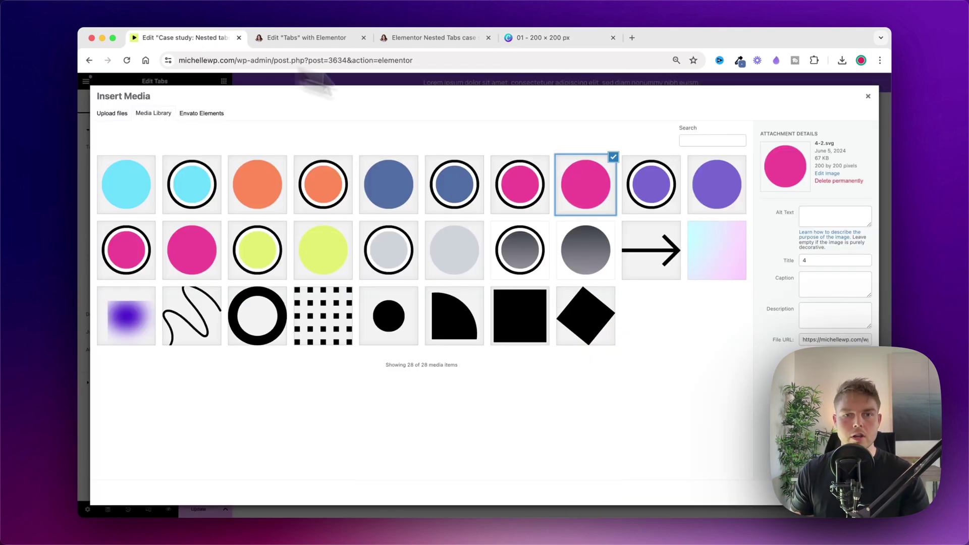
- Set 4-2.svg as Tab #1's icon and 5-1.svg as its active icon
{"action": "left_click", "coordinate": [853, 491]}
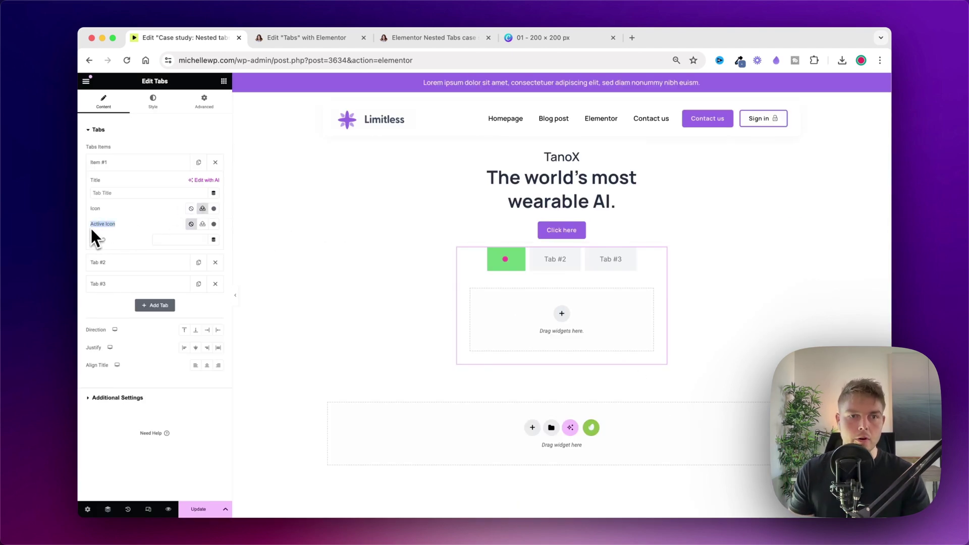
{"action": "left_click", "coordinate": [202, 224]}
{"action": "left_click", "coordinate": [525, 182]}
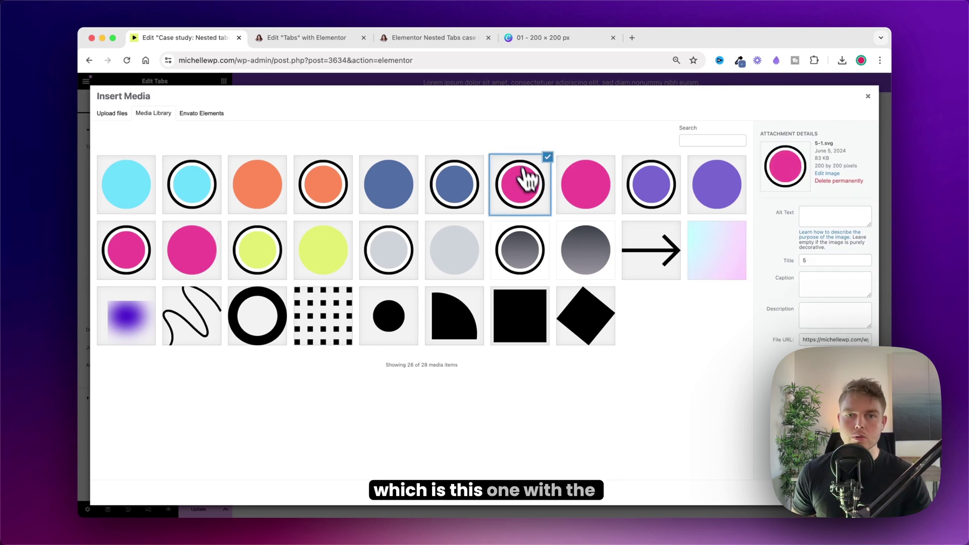
{"action": "key", "text": "Escape"}
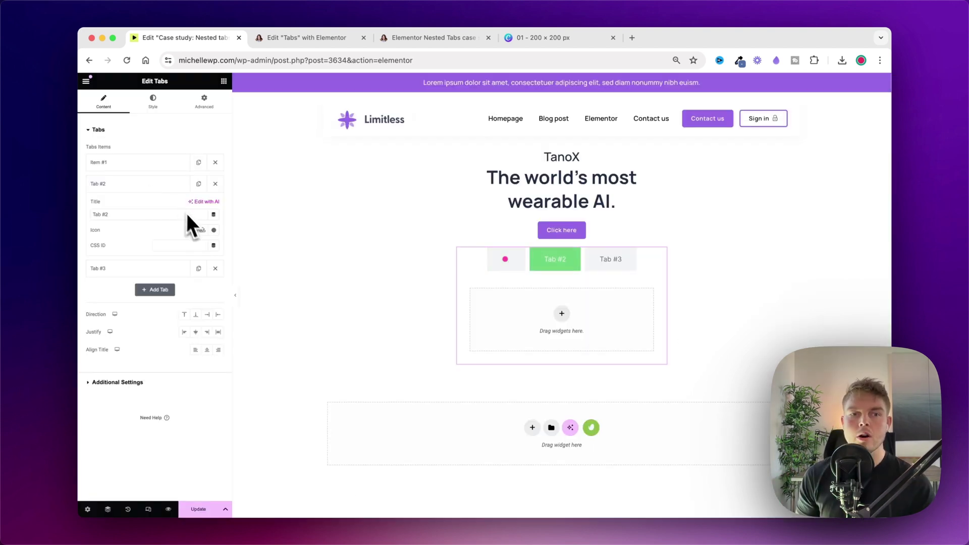
- Set 6.svg as Tab #2's icon and 7.svg as its active icon
{"action": "left_click", "coordinate": [202, 230]}
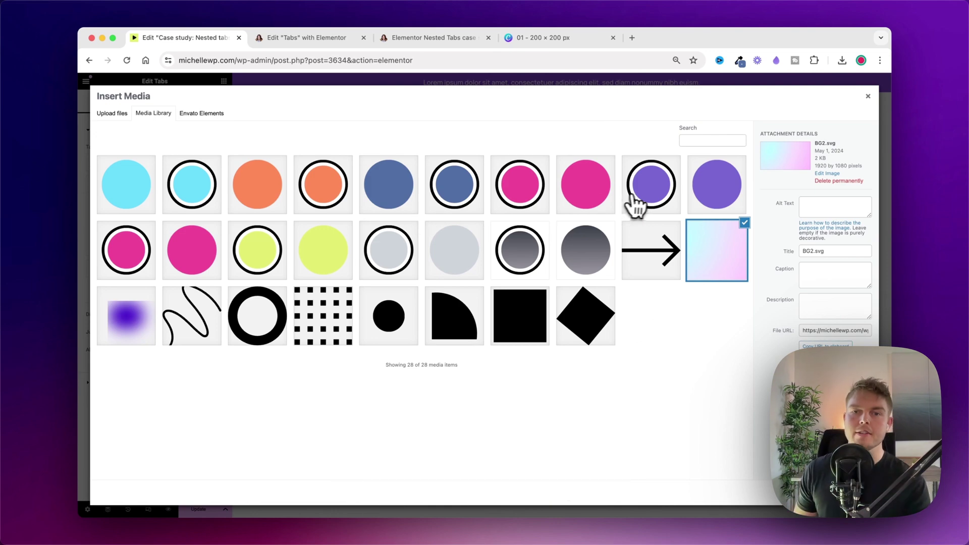
{"action": "left_click", "coordinate": [712, 205]}
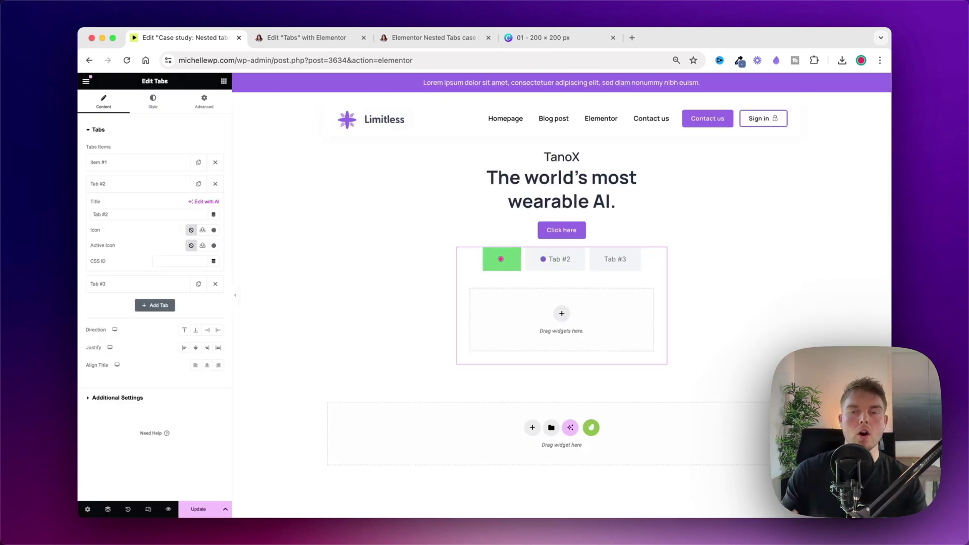
{"action": "left_click", "coordinate": [848, 492]}
{"action": "left_click", "coordinate": [202, 246]}
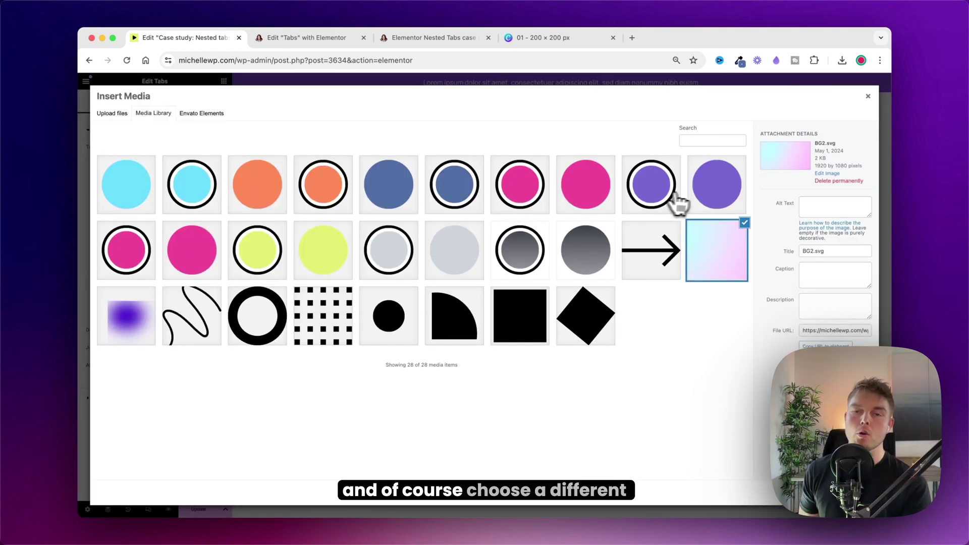
{"action": "left_click", "coordinate": [655, 191]}
{"action": "left_click", "coordinate": [848, 493]}
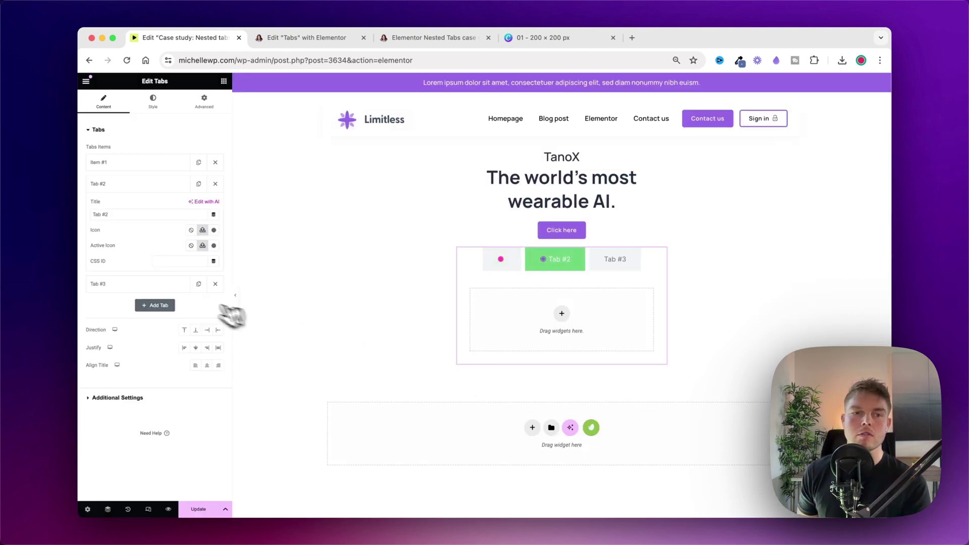
{"action": "left_click", "coordinate": [135, 190]}
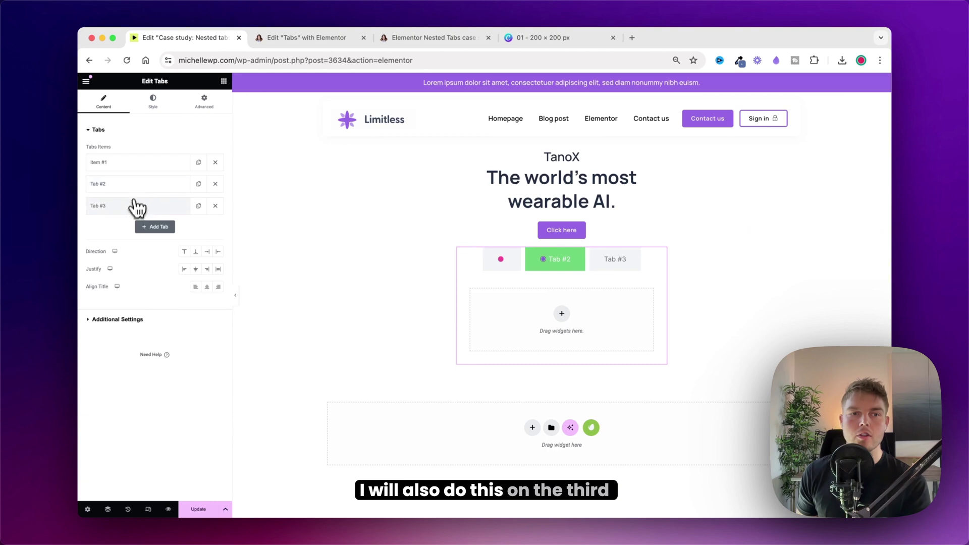
- Give Tab #3 the purple ringed circle 7.svg as its icon
{"action": "left_click", "coordinate": [142, 207]}
{"action": "left_click", "coordinate": [209, 269]}
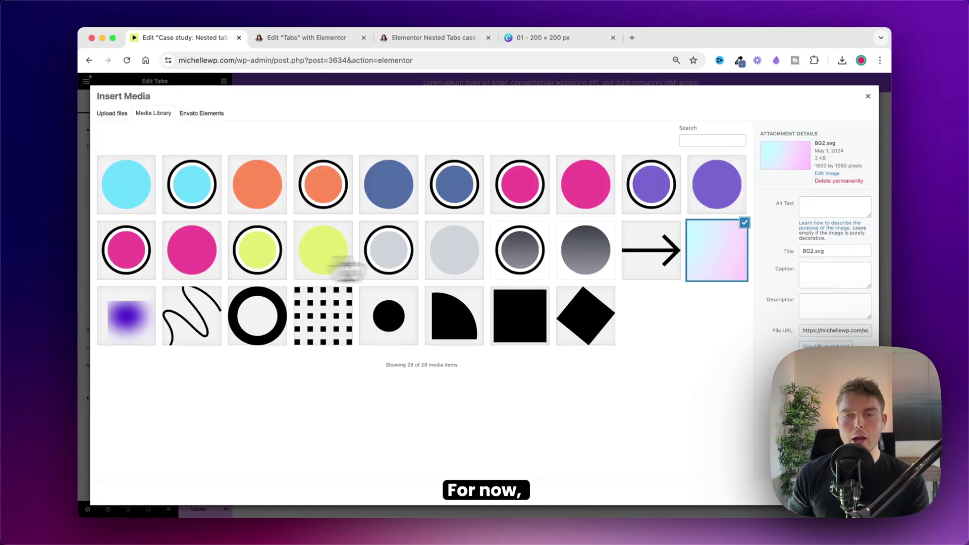
{"action": "left_click", "coordinate": [648, 192]}
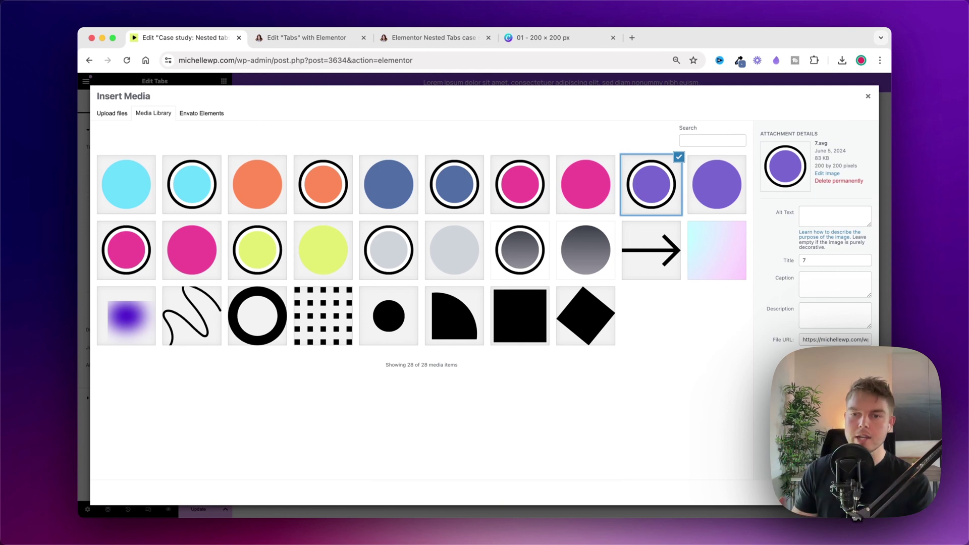
{"action": "left_click", "coordinate": [854, 492]}
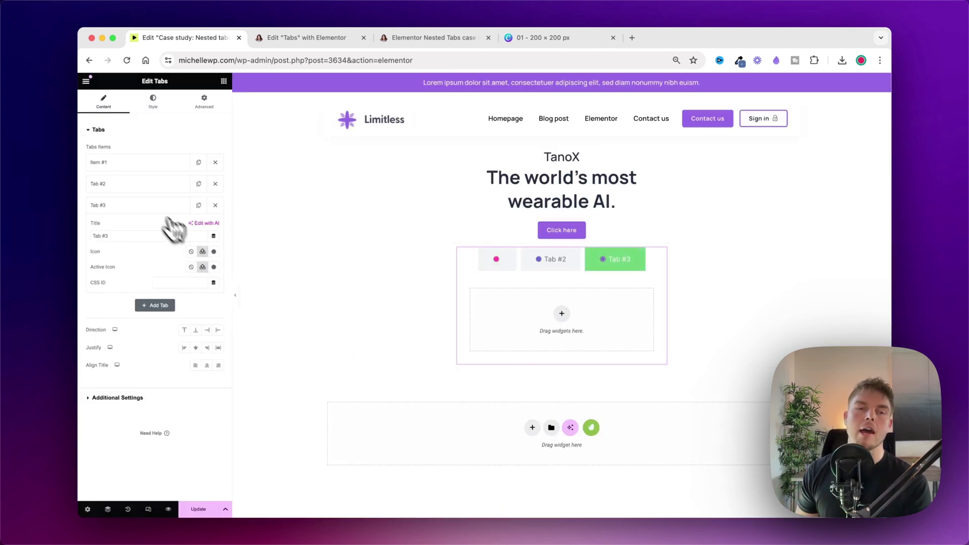
- Clear the tab Title fields so the tabs show only icons
{"action": "left_click", "coordinate": [144, 185]}
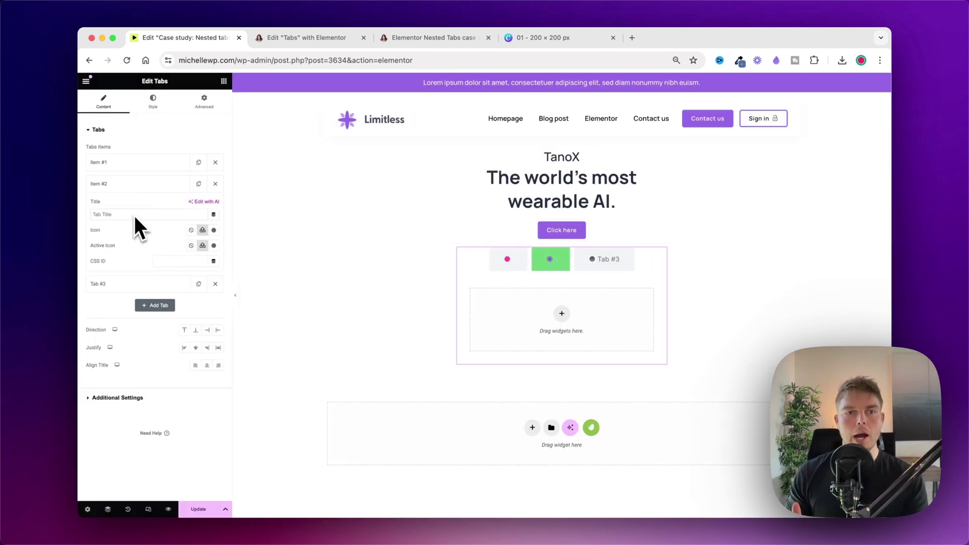
{"action": "left_click", "coordinate": [120, 186]}
{"action": "left_click", "coordinate": [119, 206]}
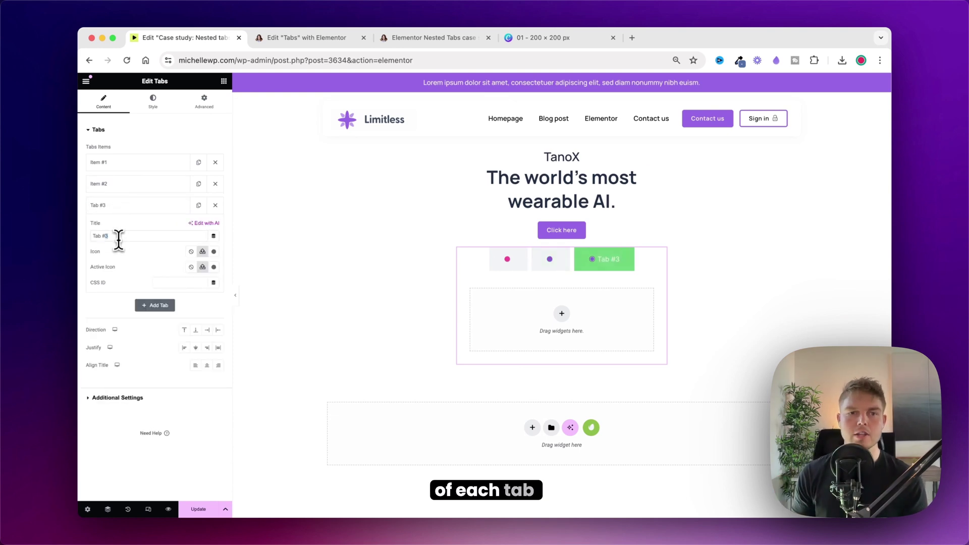
{"action": "triple_click", "coordinate": [118, 235]}
{"action": "key", "text": "BackSpace"}
{"action": "left_click", "coordinate": [129, 207]}
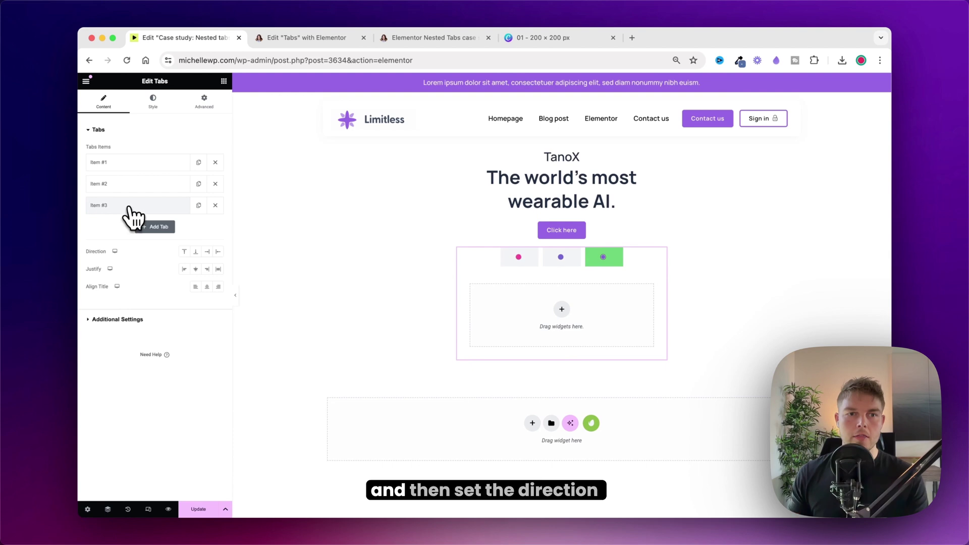
- Set the tab Direction to Below and add a Video widget to tab 3
{"action": "left_click", "coordinate": [197, 251]}
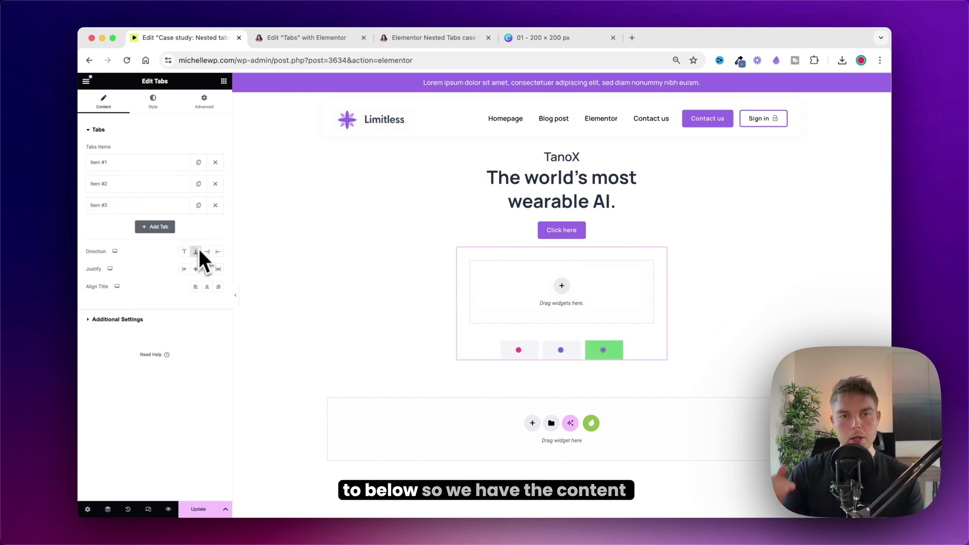
{"action": "left_click", "coordinate": [223, 81]}
{"action": "type", "text": "video"}
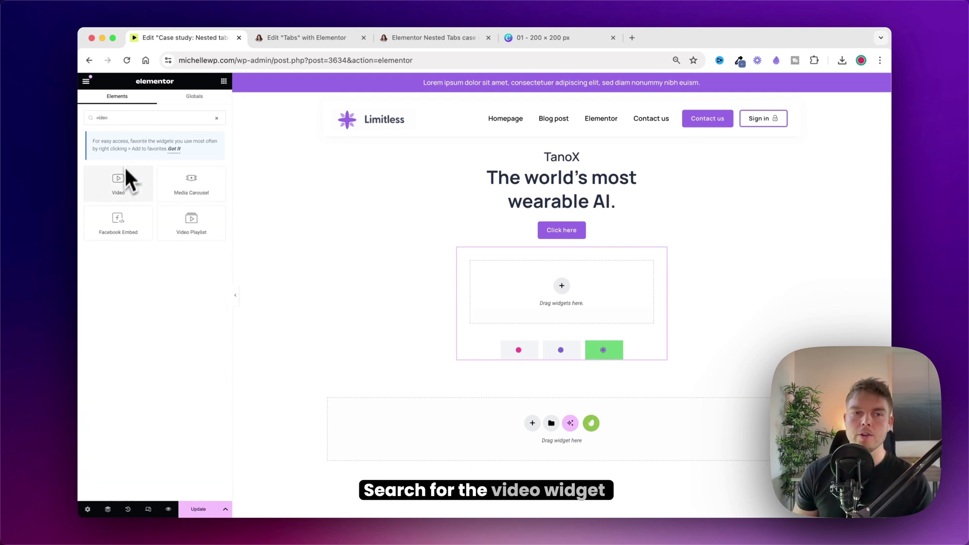
{"action": "left_click_drag", "start_coordinate": [126, 169], "coordinate": [552, 286]}
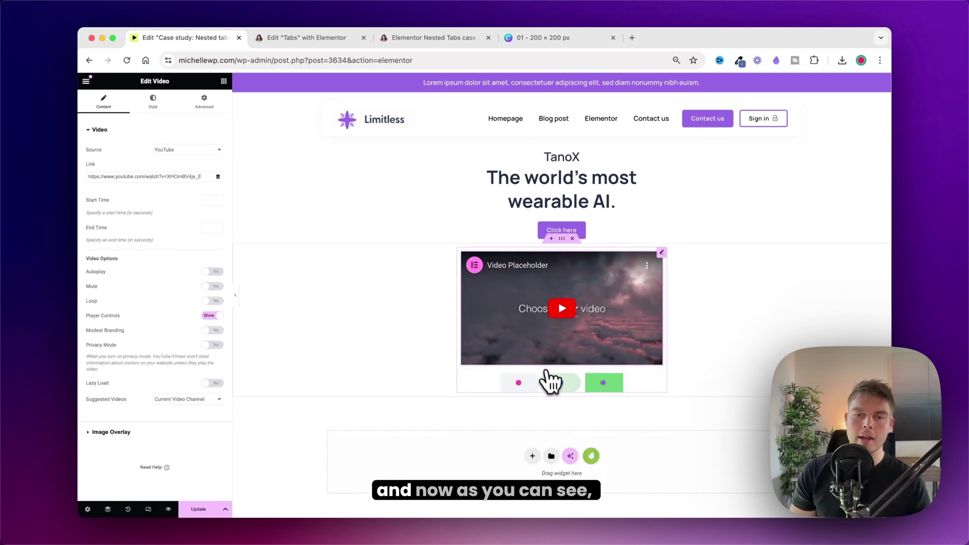
{"action": "left_click", "coordinate": [557, 383]}
{"action": "left_click", "coordinate": [605, 376]}
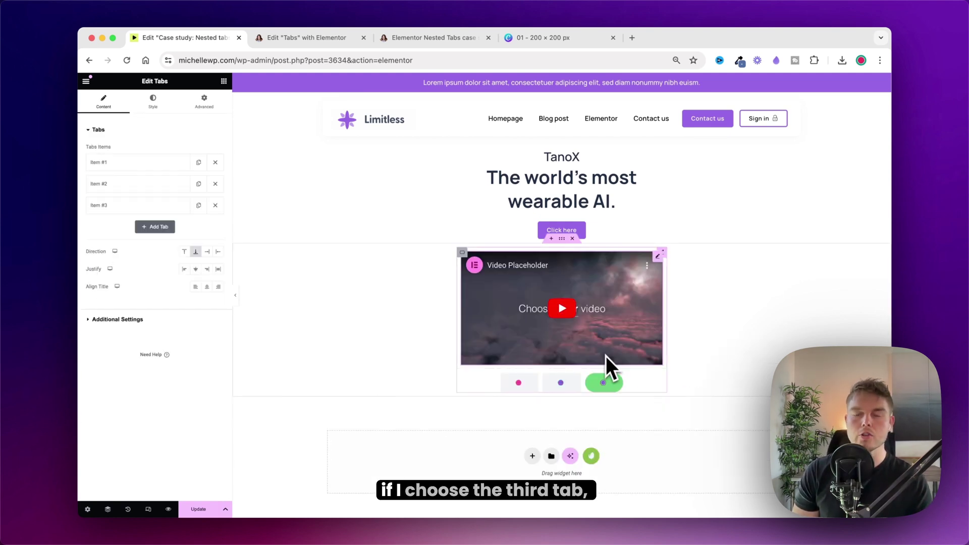
{"action": "left_click", "coordinate": [561, 383]}
{"action": "left_click", "coordinate": [603, 351]}
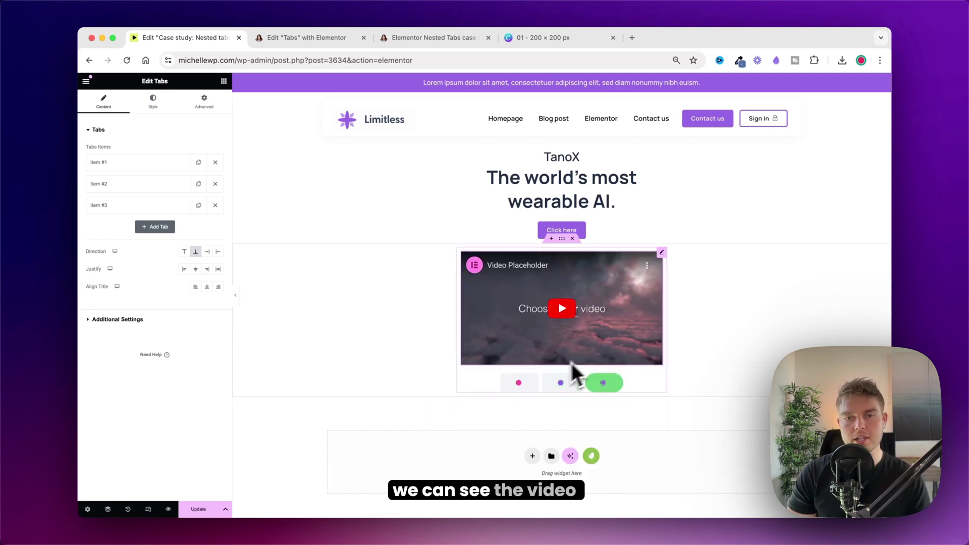
- Add a Video widget to the first and second tabs
{"action": "left_click", "coordinate": [519, 381]}
{"action": "left_click", "coordinate": [224, 81]}
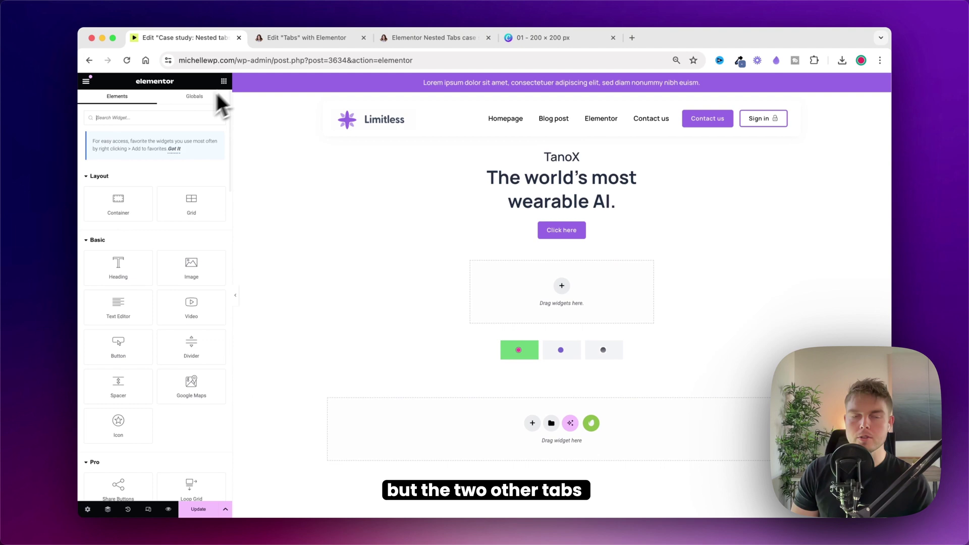
{"action": "type", "text": "video"}
{"action": "left_click_drag", "start_coordinate": [126, 157], "coordinate": [529, 289]}
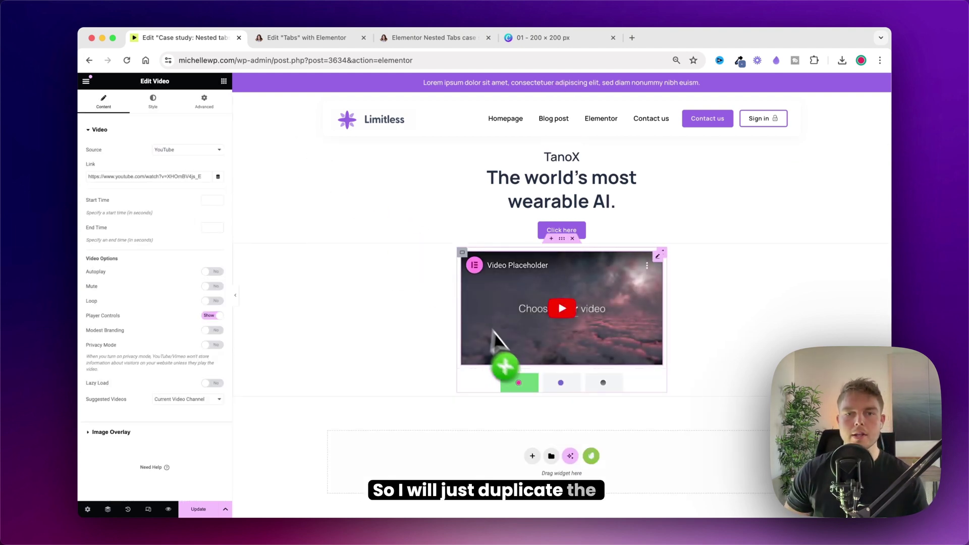
{"action": "left_click", "coordinate": [560, 383]}
{"action": "left_click", "coordinate": [223, 81]}
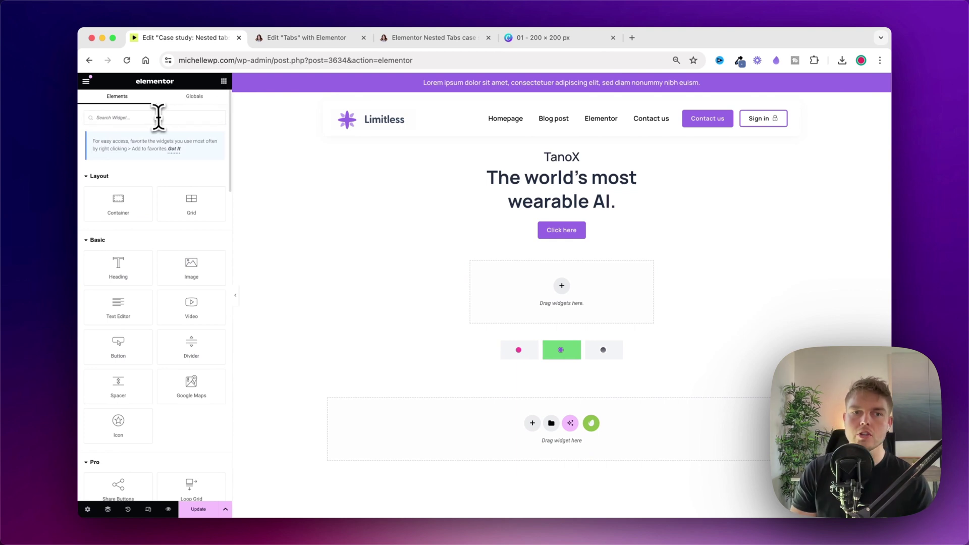
{"action": "type", "text": "video"}
{"action": "left_click_drag", "start_coordinate": [118, 182], "coordinate": [521, 299]}
{"action": "left_click", "coordinate": [523, 385]}
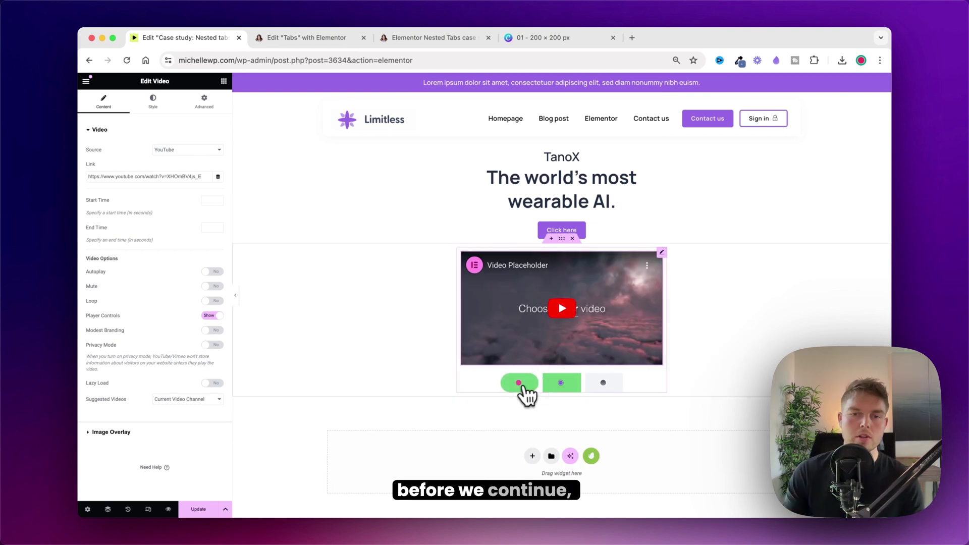
- Set the tabs' Gap between tabs to 25 and Distance from content to 35
{"action": "left_click", "coordinate": [158, 106]}
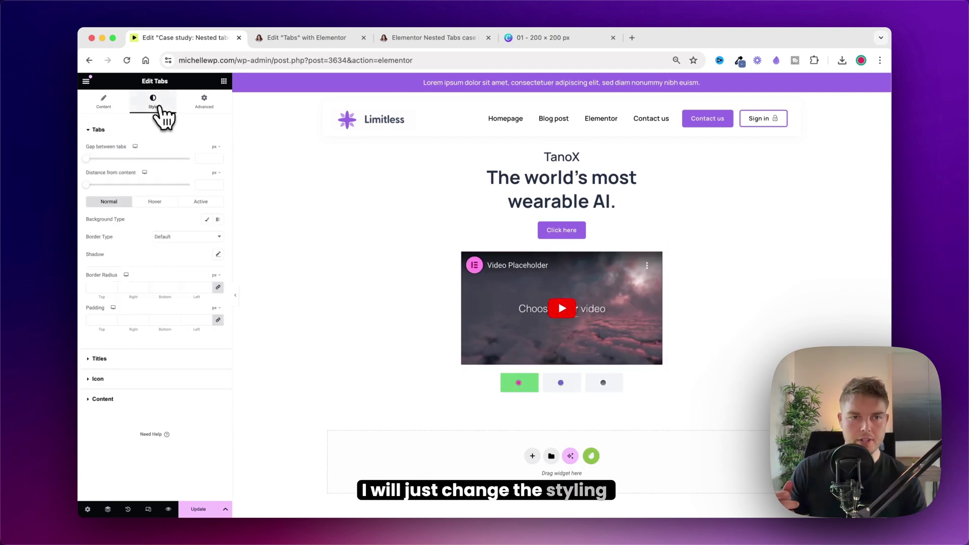
{"action": "left_click", "coordinate": [201, 159]}
{"action": "type", "text": "25"}
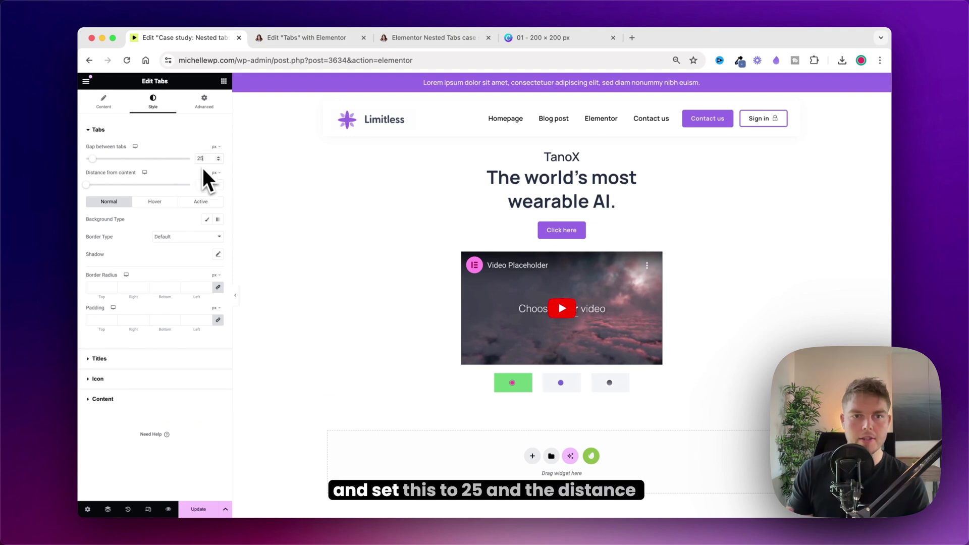
{"action": "left_click", "coordinate": [204, 184]}
{"action": "type", "text": "30"}
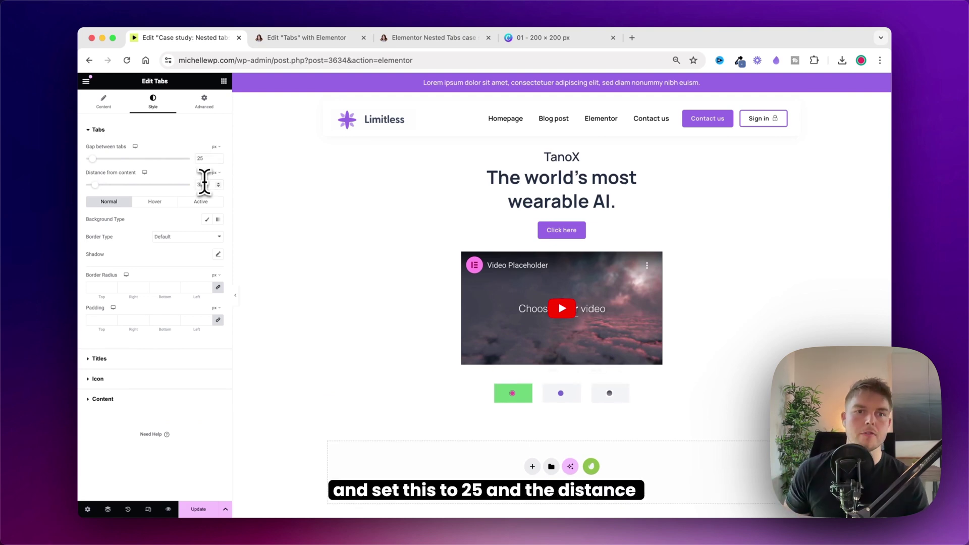
{"action": "type", "text": "5"}
- Make the Normal, Hover and Active tab backgrounds transparent with colour alpha 0
{"action": "left_click", "coordinate": [207, 218]}
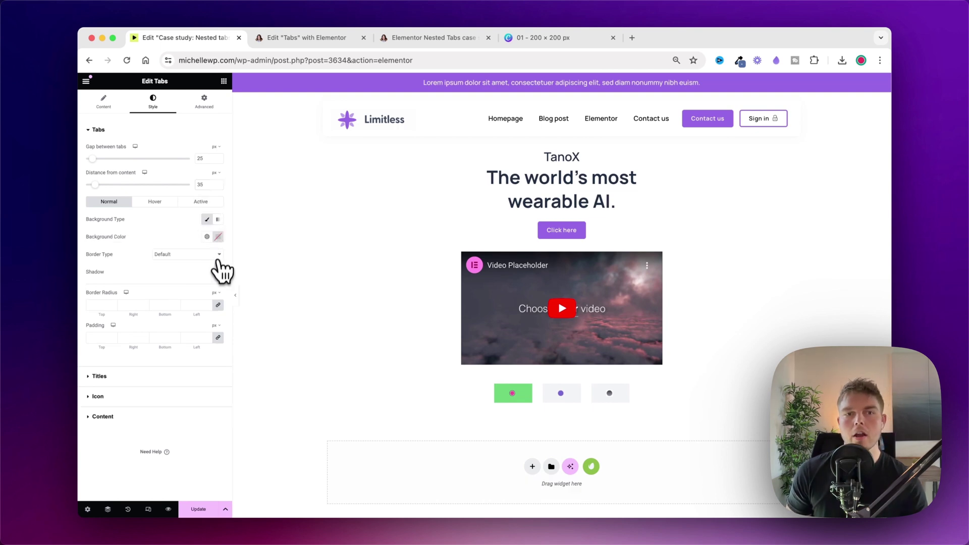
{"action": "left_click", "coordinate": [218, 236]}
{"action": "left_click_drag", "start_coordinate": [217, 347], "coordinate": [88, 334]}
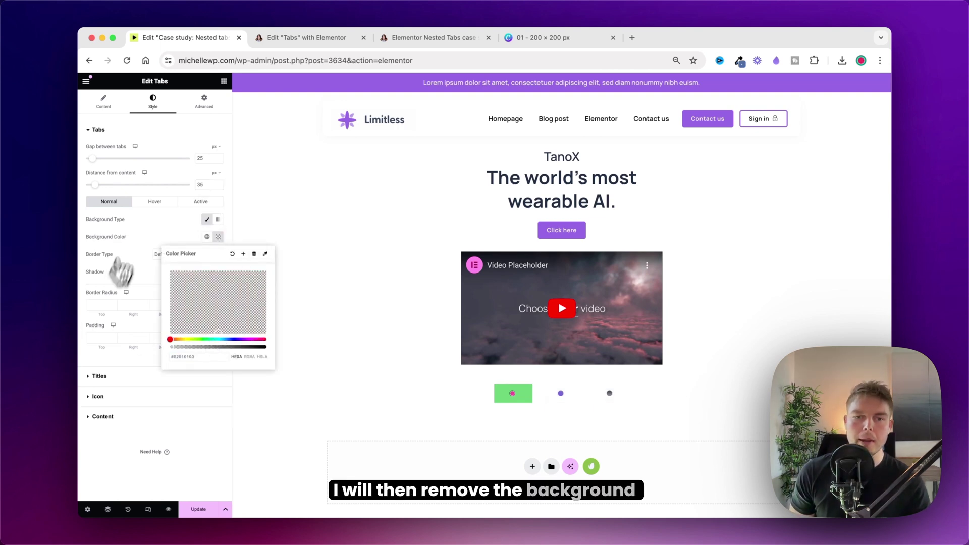
{"action": "left_click", "coordinate": [155, 202]}
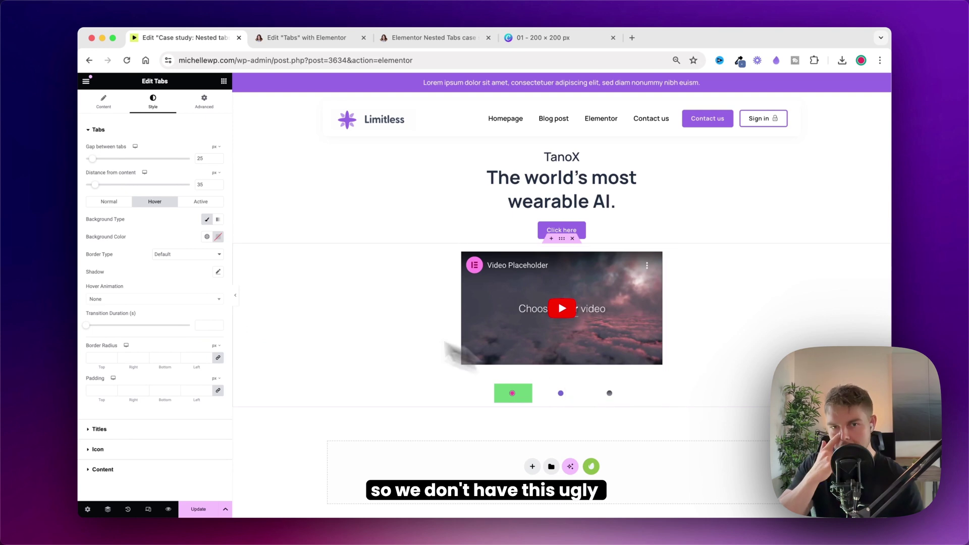
{"action": "left_click", "coordinate": [219, 236]}
{"action": "left_click_drag", "start_coordinate": [217, 347], "coordinate": [109, 352]}
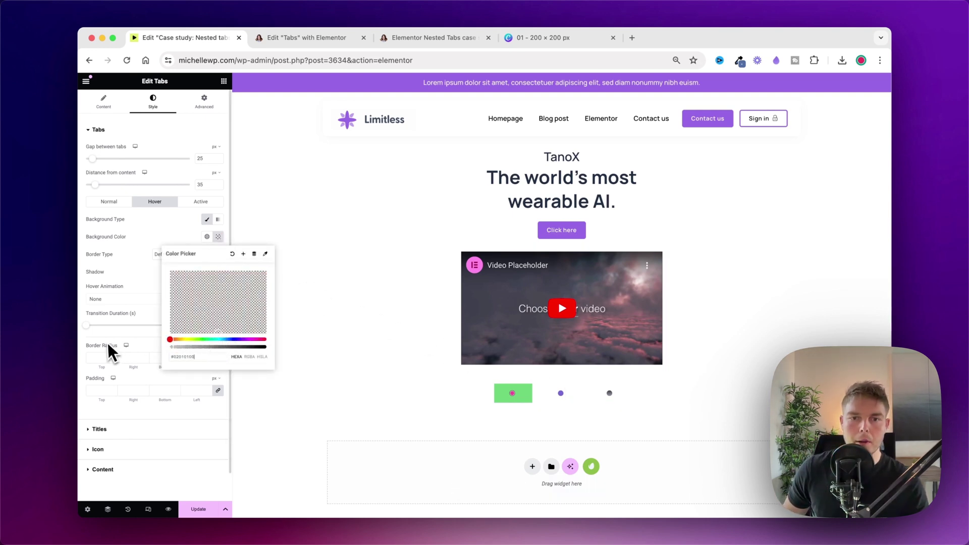
{"action": "left_click", "coordinate": [200, 202]}
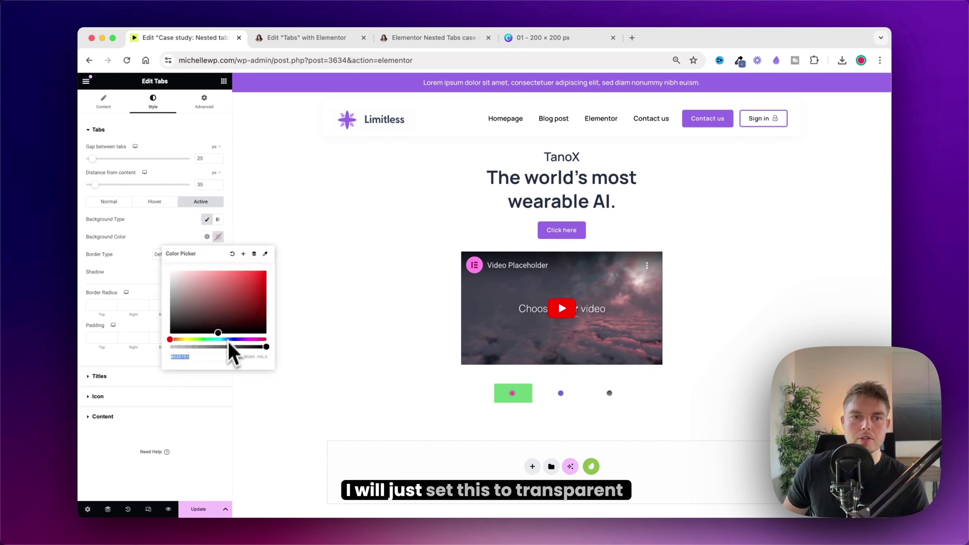
{"action": "left_click_drag", "start_coordinate": [225, 346], "coordinate": [124, 347]}
{"action": "left_click", "coordinate": [144, 277]}
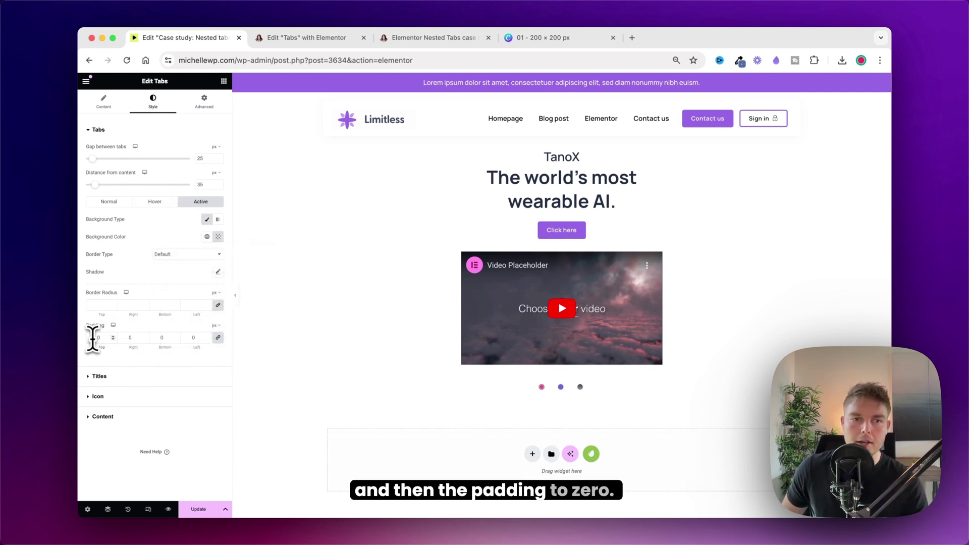
{"action": "left_click", "coordinate": [102, 397]}
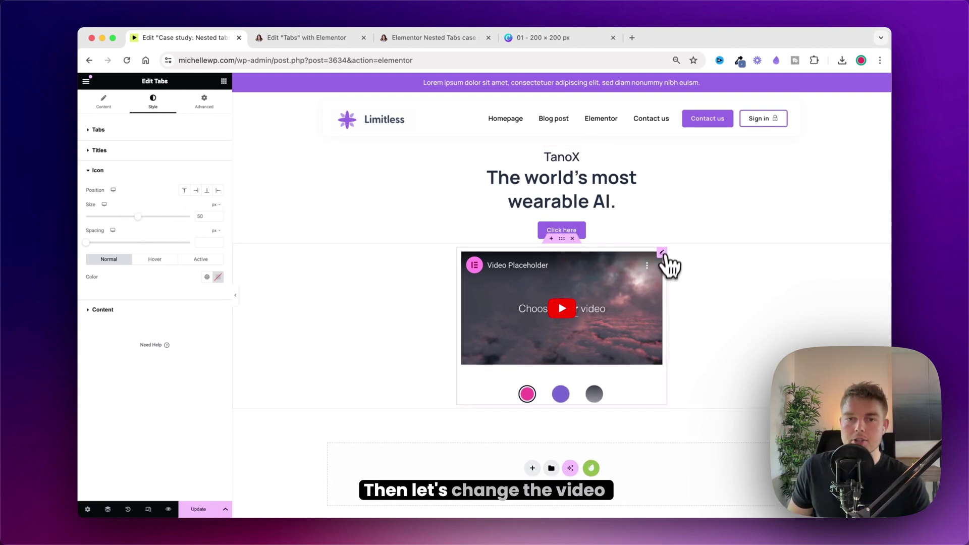
- Set the first tab's video to self-hosted pendant-5.webm with Autoplay on
{"action": "left_click", "coordinate": [658, 257]}
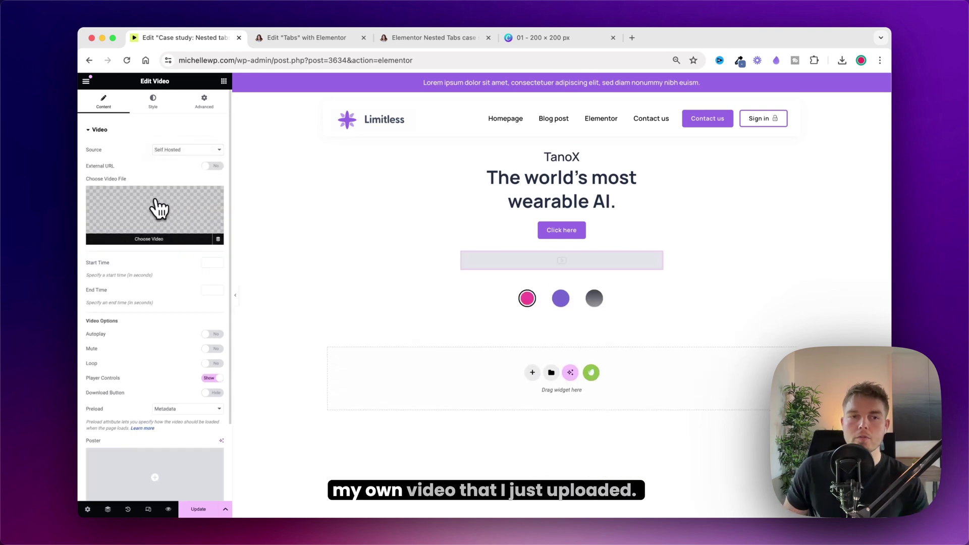
{"action": "left_click", "coordinate": [159, 209]}
{"action": "left_click", "coordinate": [540, 164]}
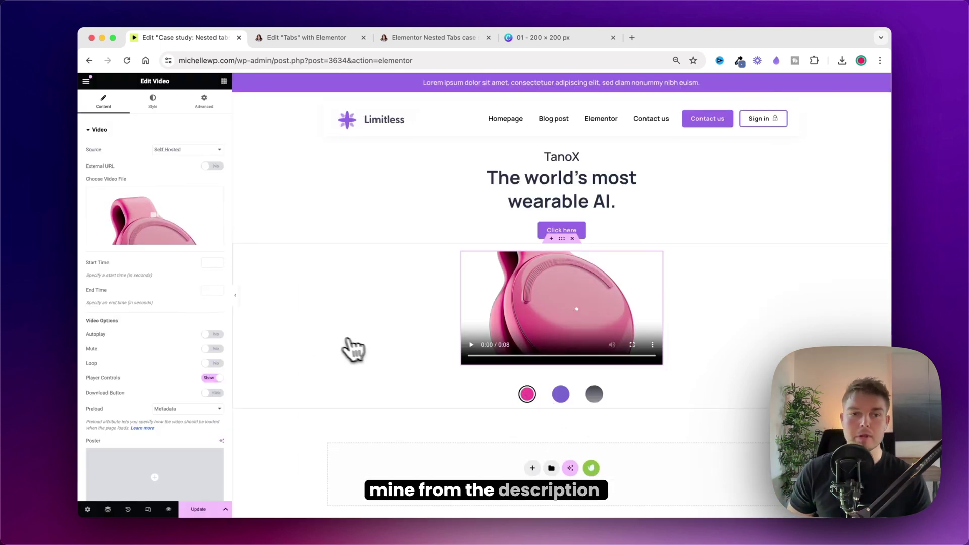
{"action": "left_click", "coordinate": [212, 333]}
- Set the video's aspect ratio to 1:1 and update the page
{"action": "left_click", "coordinate": [153, 101]}
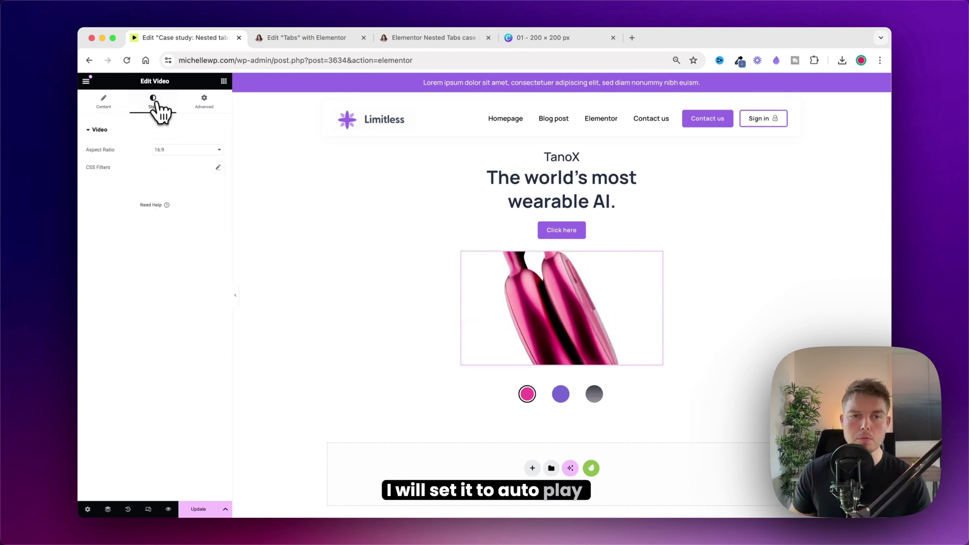
{"action": "left_click", "coordinate": [169, 150]}
{"action": "left_click", "coordinate": [178, 119]}
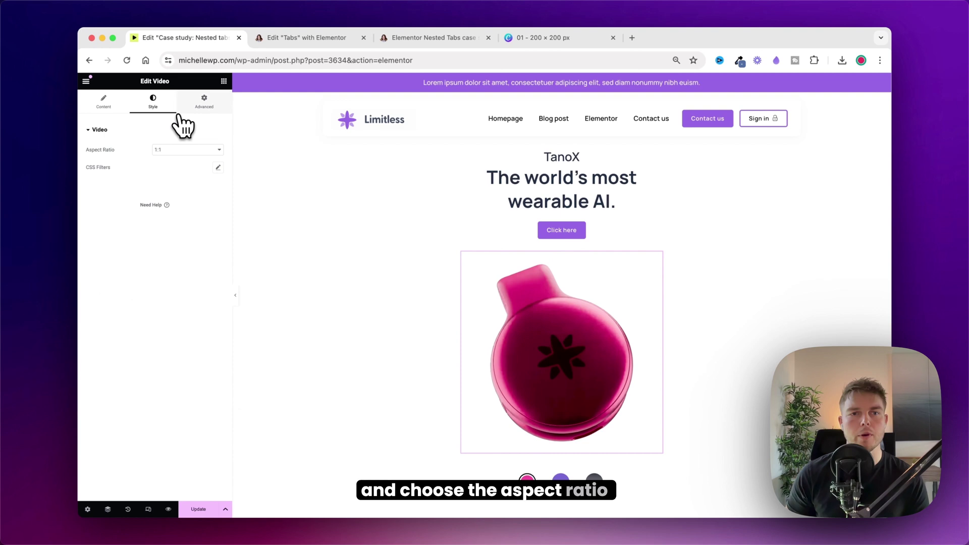
{"action": "scroll", "coordinate": [359, 290], "scroll_direction": "down", "scroll_amount": 2}
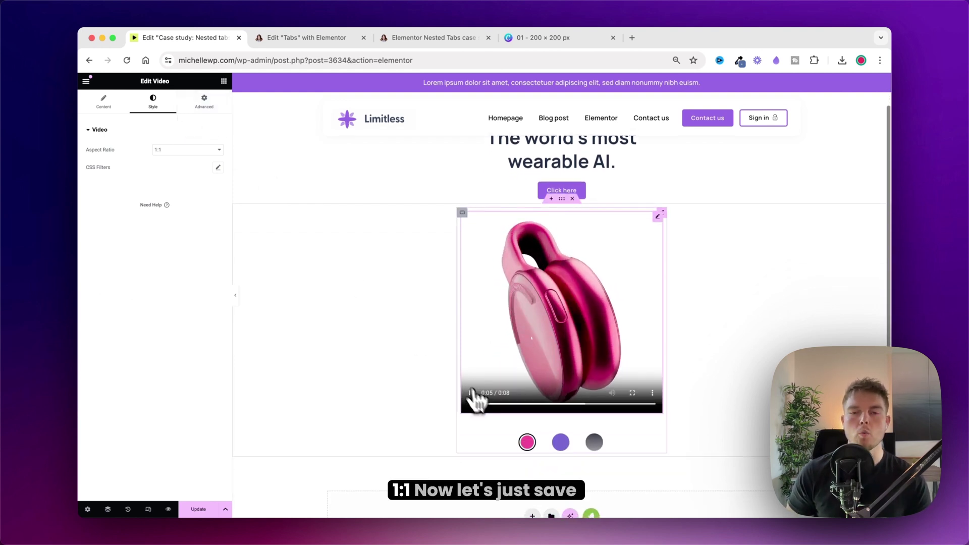
{"action": "left_click", "coordinate": [199, 508]}
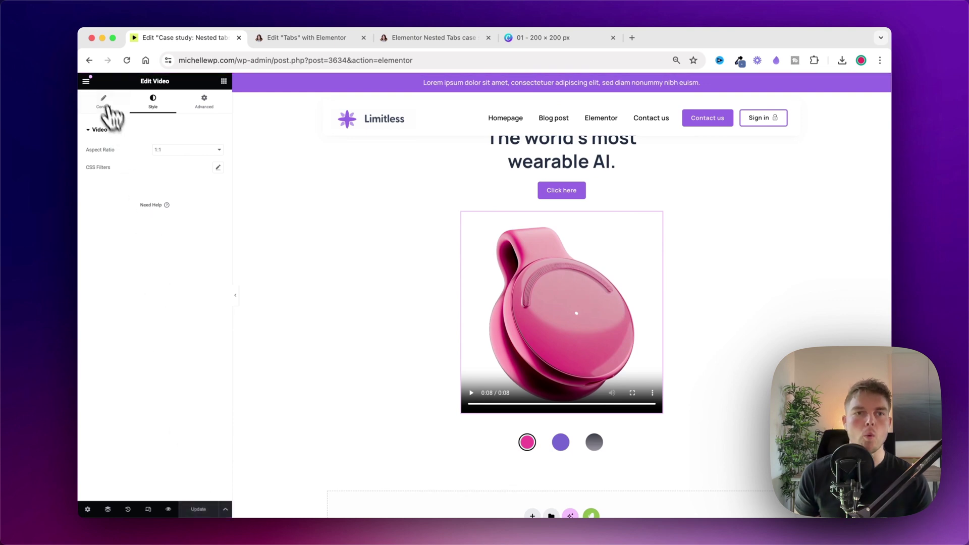
- View the live page in a new tab, compare the purple and pink tabs, then return
{"action": "right_click", "coordinate": [149, 262]}
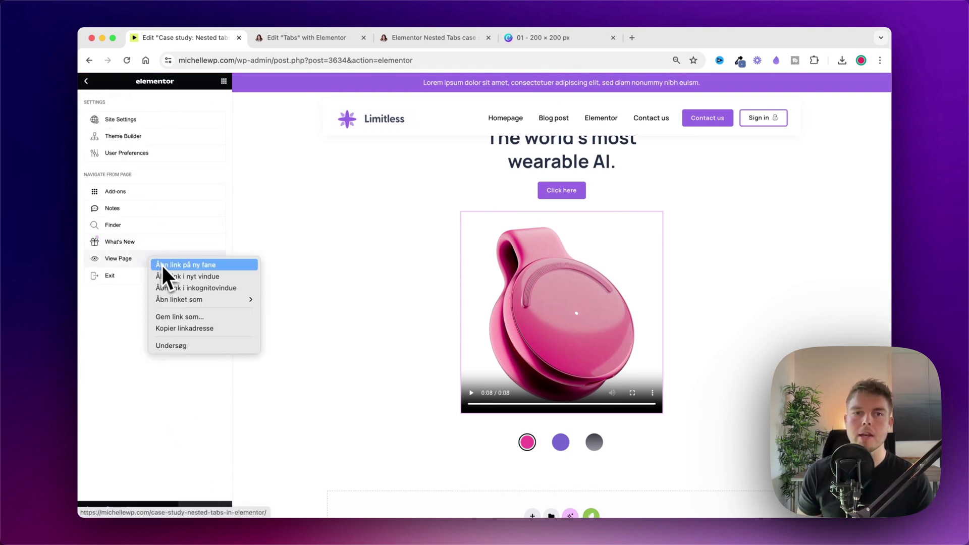
{"action": "left_click", "coordinate": [162, 266]}
{"action": "left_click", "coordinate": [292, 38]}
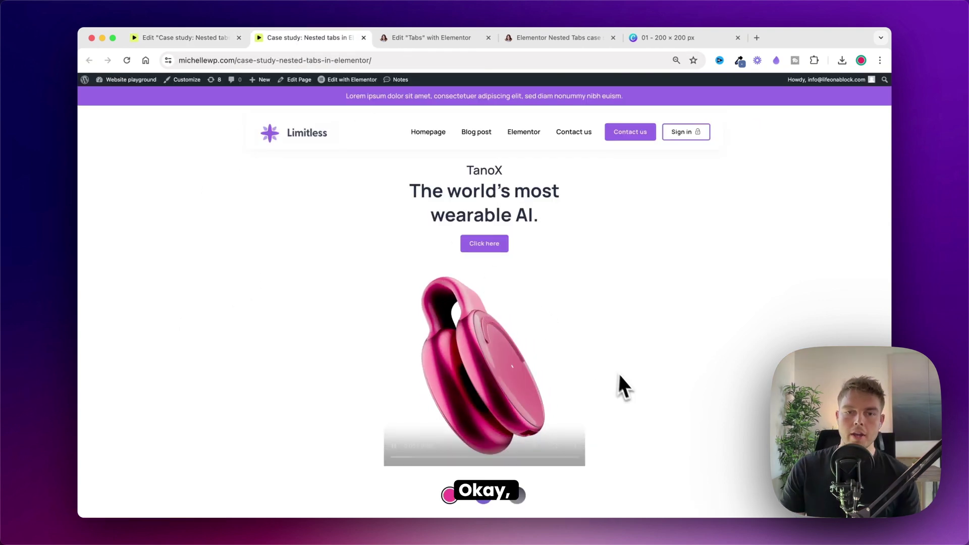
{"action": "left_click", "coordinate": [484, 498]}
{"action": "left_click", "coordinate": [450, 407]}
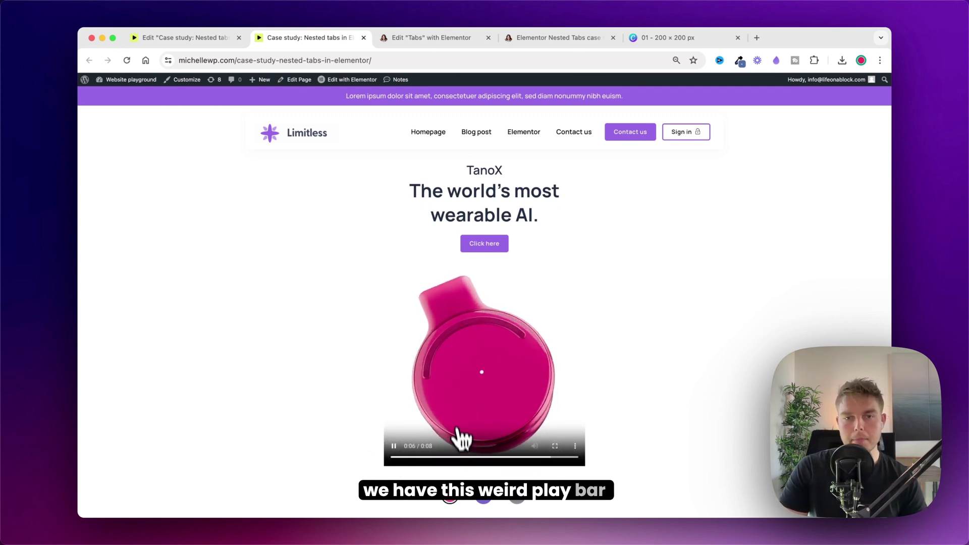
{"action": "left_click", "coordinate": [204, 38]}
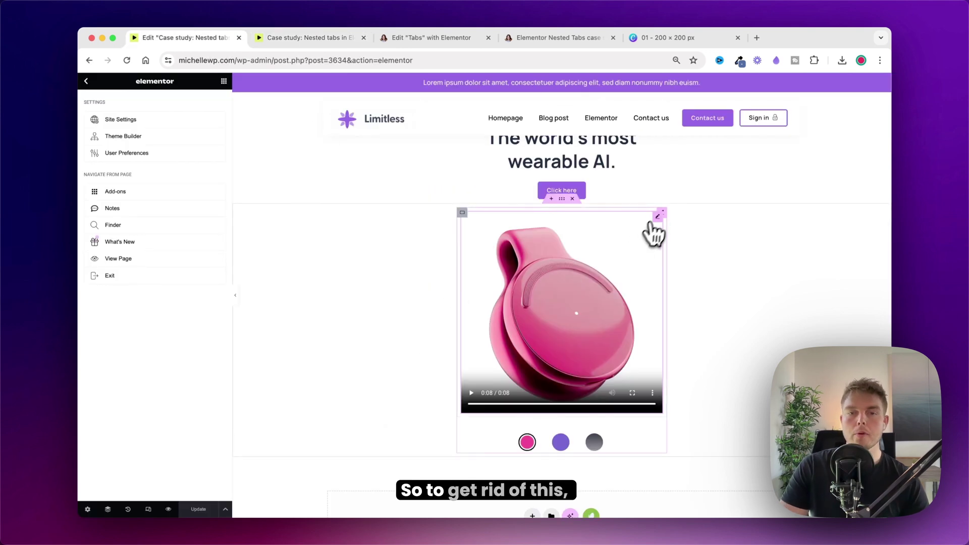
- Turn on Play On Mobile, Mute and Loop, hide Player Controls, and update the page
{"action": "left_click", "coordinate": [111, 101]}
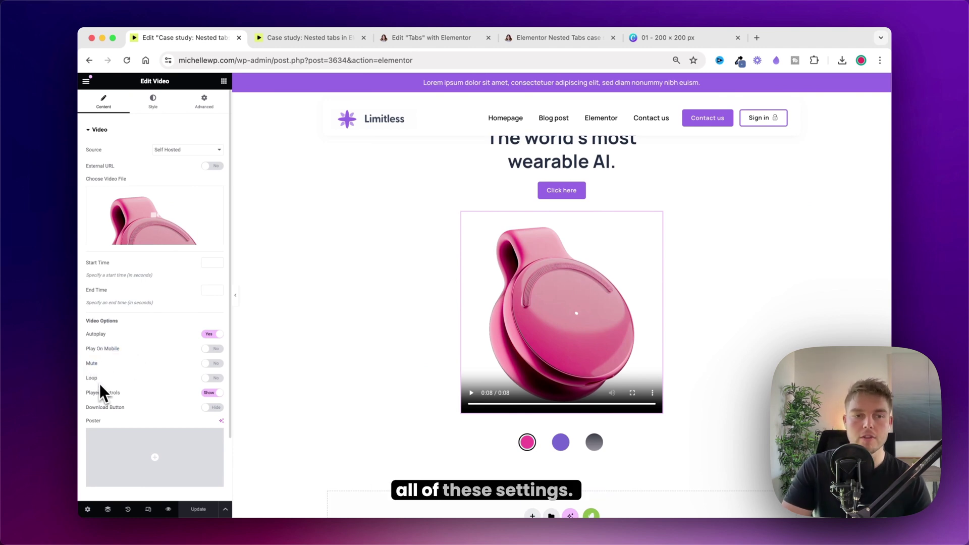
{"action": "left_click", "coordinate": [213, 348]}
{"action": "left_click", "coordinate": [212, 363]}
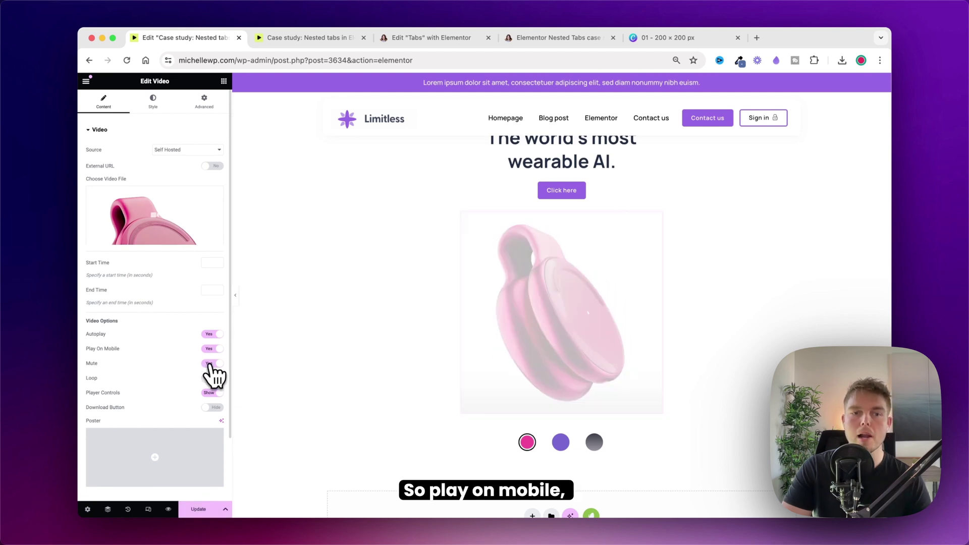
{"action": "left_click", "coordinate": [212, 378]}
{"action": "left_click", "coordinate": [209, 393]}
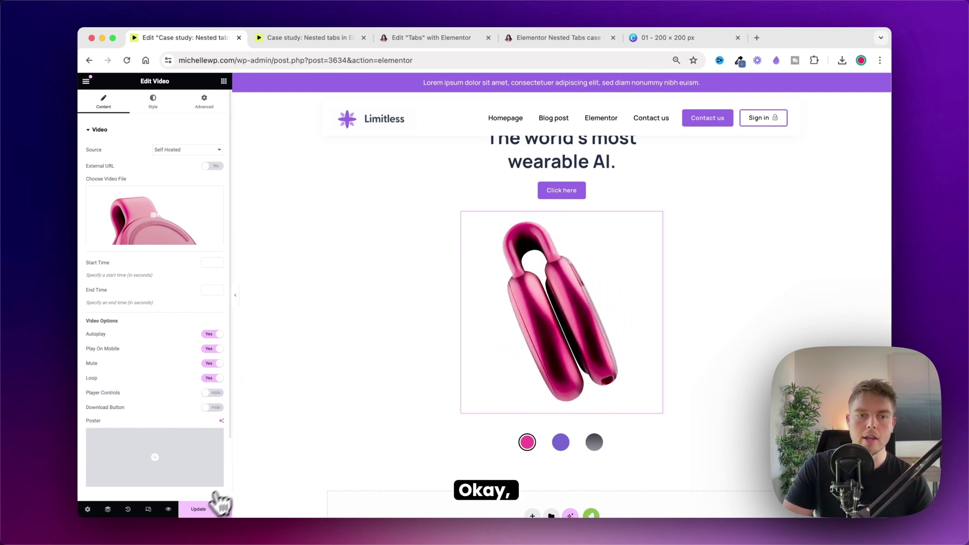
{"action": "left_click", "coordinate": [199, 510]}
- Reload the live page, compare the purple and pink tabs, then return to the editor
{"action": "left_click", "coordinate": [281, 42]}
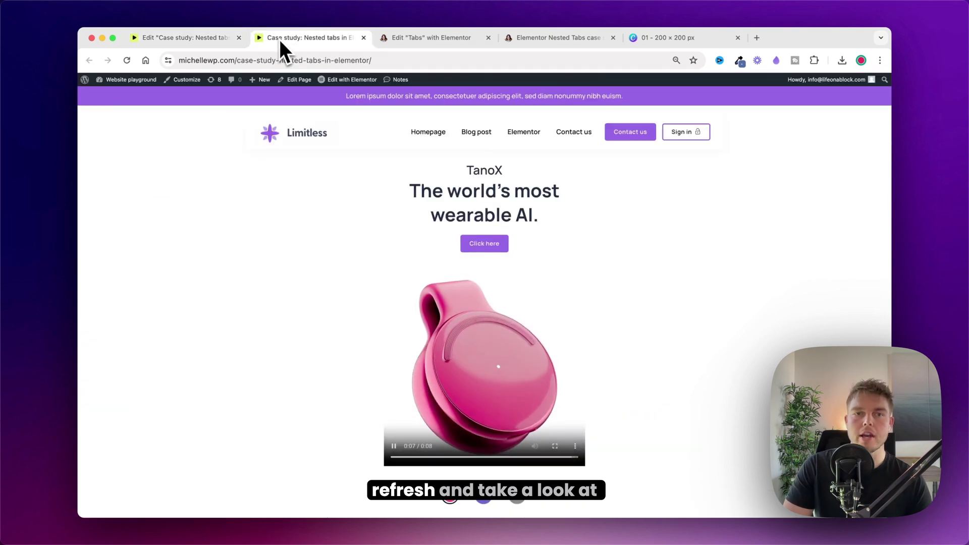
{"action": "left_click", "coordinate": [127, 61]}
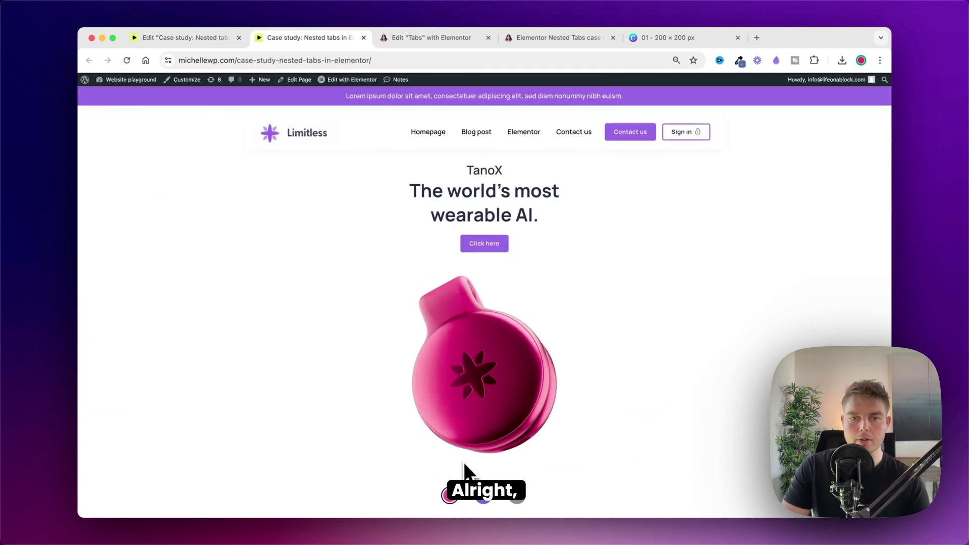
{"action": "left_click", "coordinate": [486, 496]}
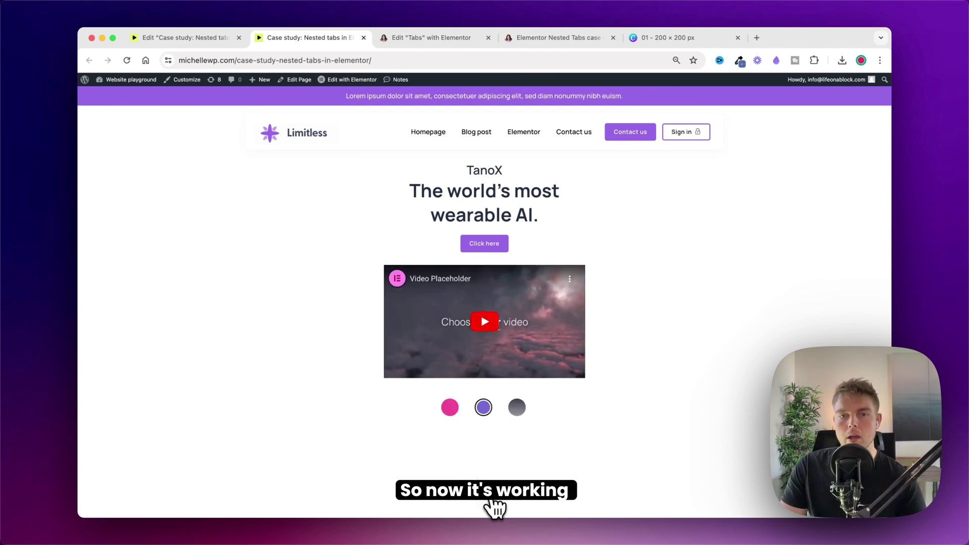
{"action": "left_click", "coordinate": [450, 407]}
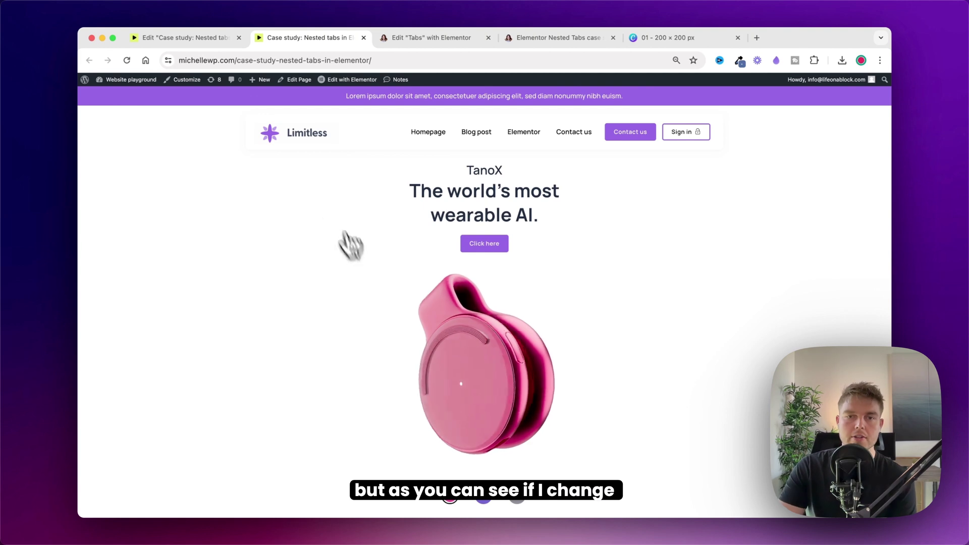
{"action": "left_click", "coordinate": [217, 38]}
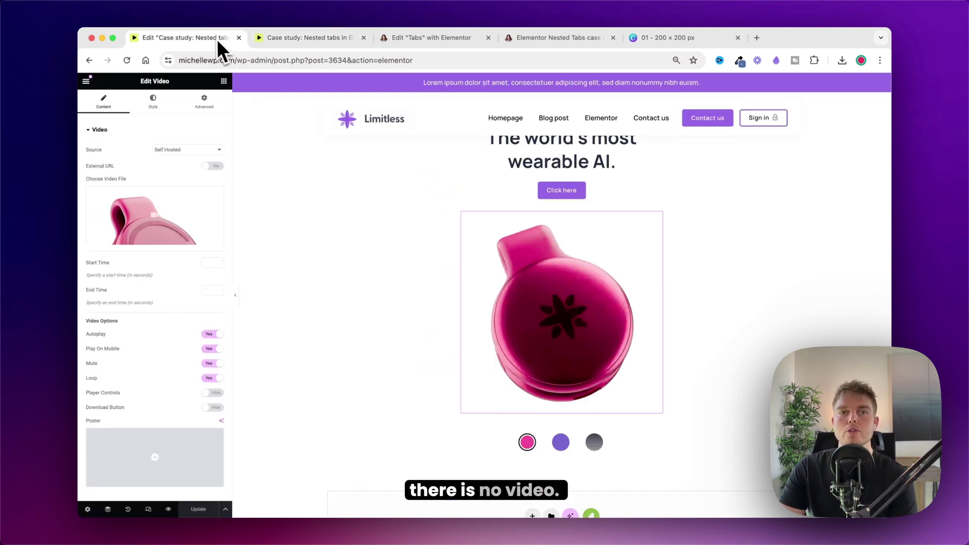
- Copy the pink video widget into the purple tab and delete its placeholder video
{"action": "right_click", "coordinate": [530, 353]}
{"action": "left_click", "coordinate": [538, 363]}
{"action": "left_click", "coordinate": [562, 441]}
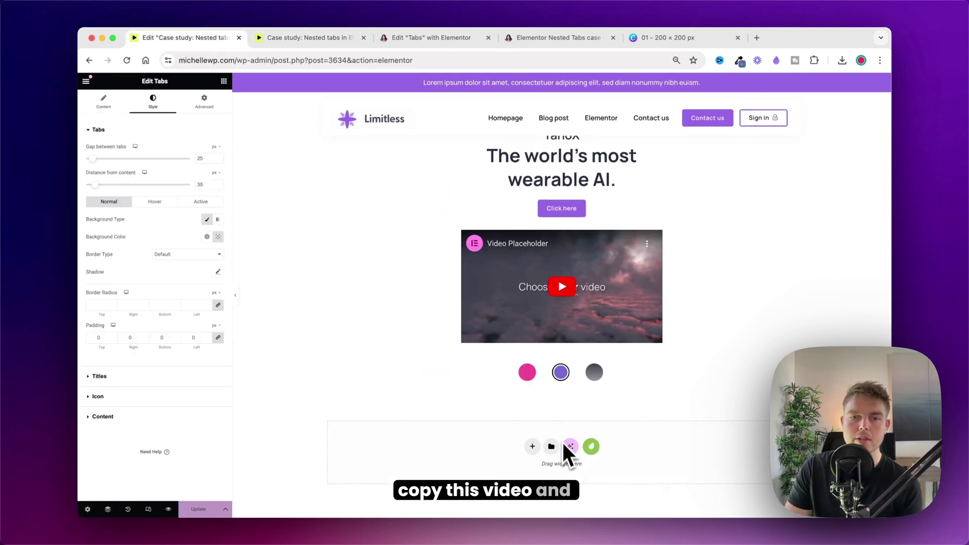
{"action": "left_click", "coordinate": [658, 257]}
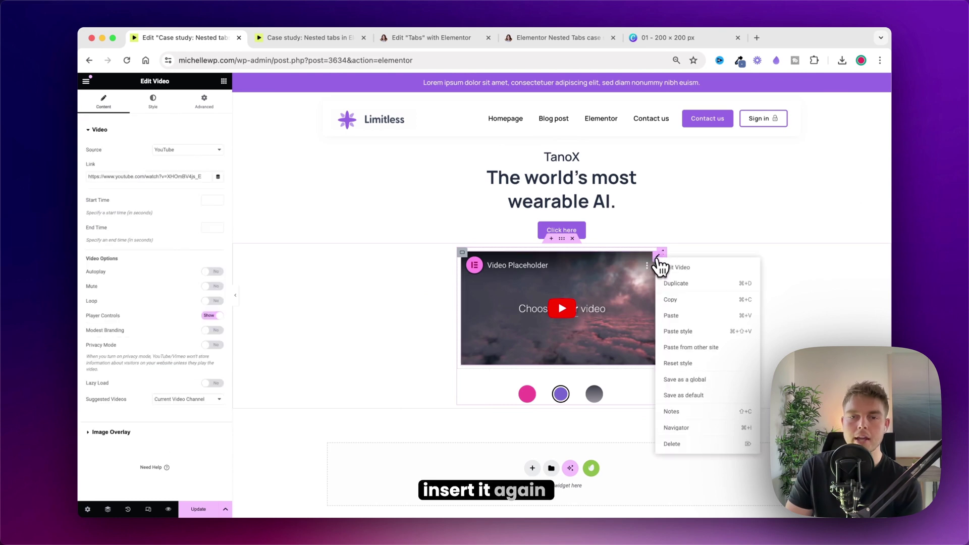
{"action": "left_click", "coordinate": [671, 283]}
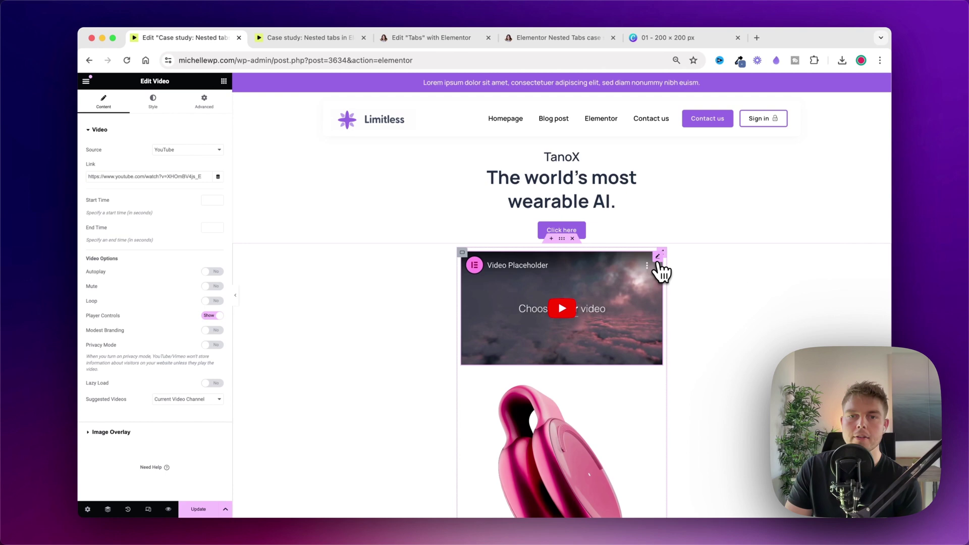
{"action": "right_click", "coordinate": [658, 263]}
{"action": "left_click", "coordinate": [682, 514]}
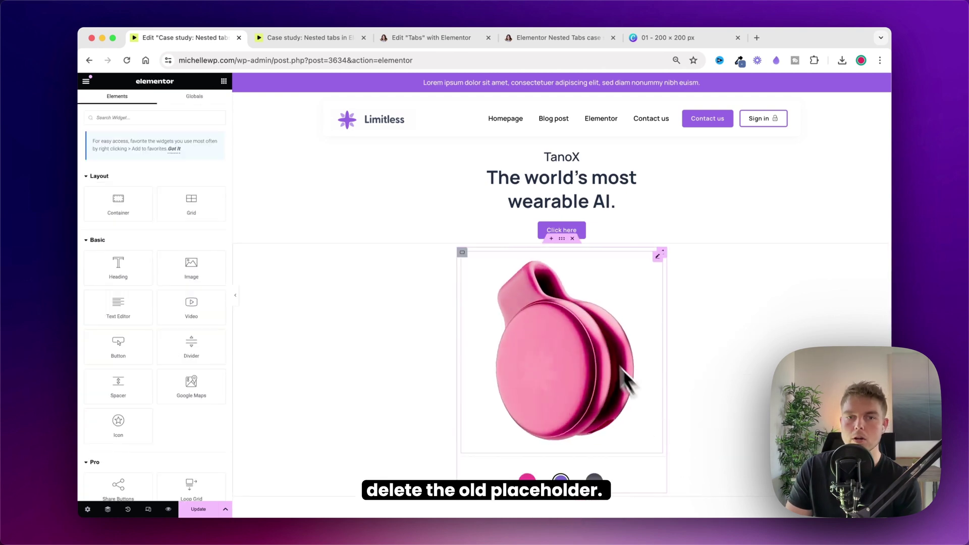
- Switch the pasted video in the purple tab to pendant-3.webm
{"action": "left_click", "coordinate": [593, 334]}
{"action": "left_click", "coordinate": [198, 211]}
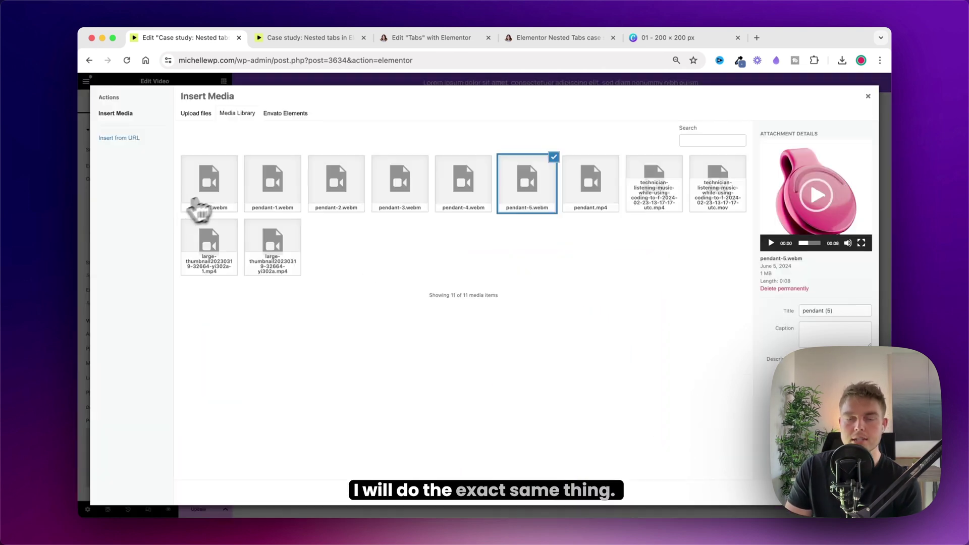
{"action": "left_click", "coordinate": [394, 206]}
{"action": "left_click", "coordinate": [848, 491]}
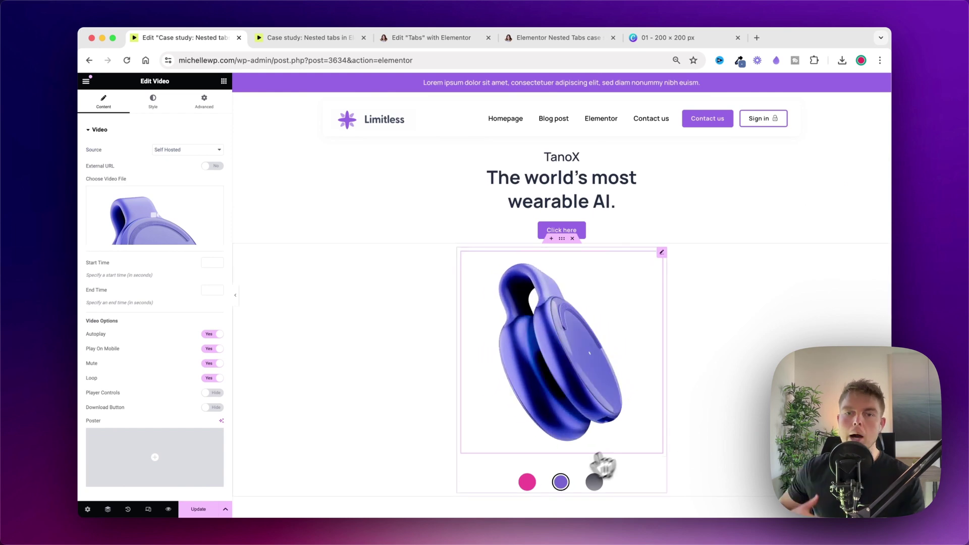
{"action": "left_click", "coordinate": [527, 482]}
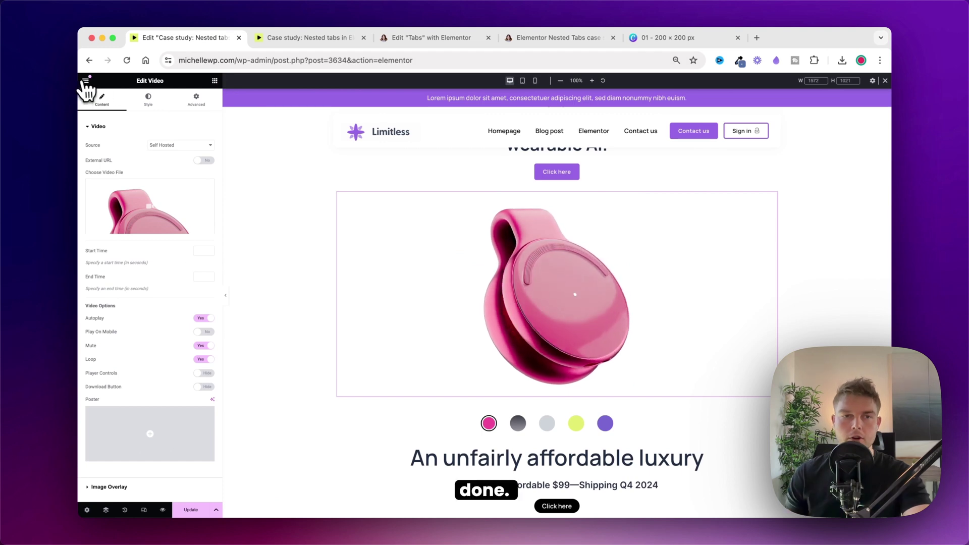
{"action": "left_click", "coordinate": [85, 80]}
{"action": "right_click", "coordinate": [169, 250]}
- Open the live page in a new tab and check the yellow and purple tabs' pendant videos
{"action": "left_click", "coordinate": [182, 254]}
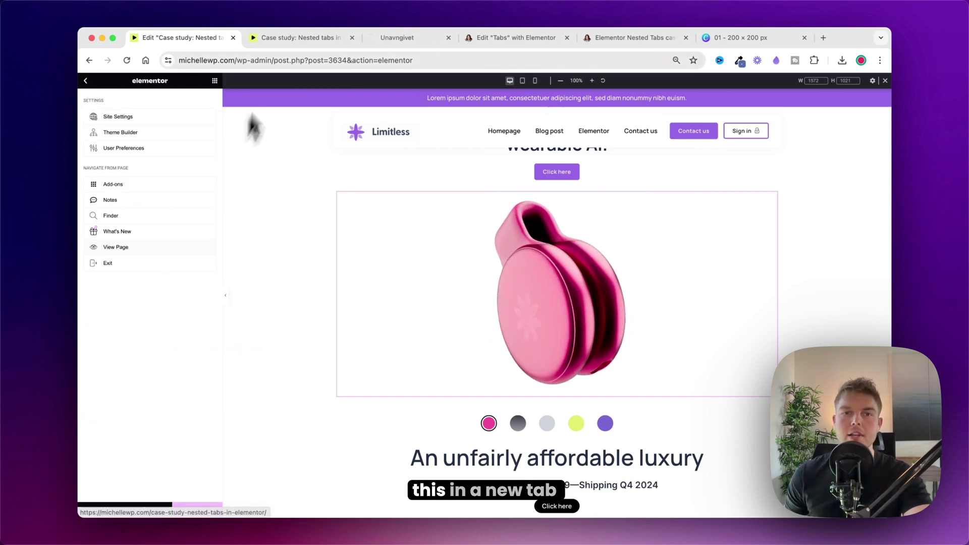
{"action": "left_click", "coordinate": [377, 38]}
{"action": "scroll", "coordinate": [426, 172], "scroll_direction": "down", "scroll_amount": 2}
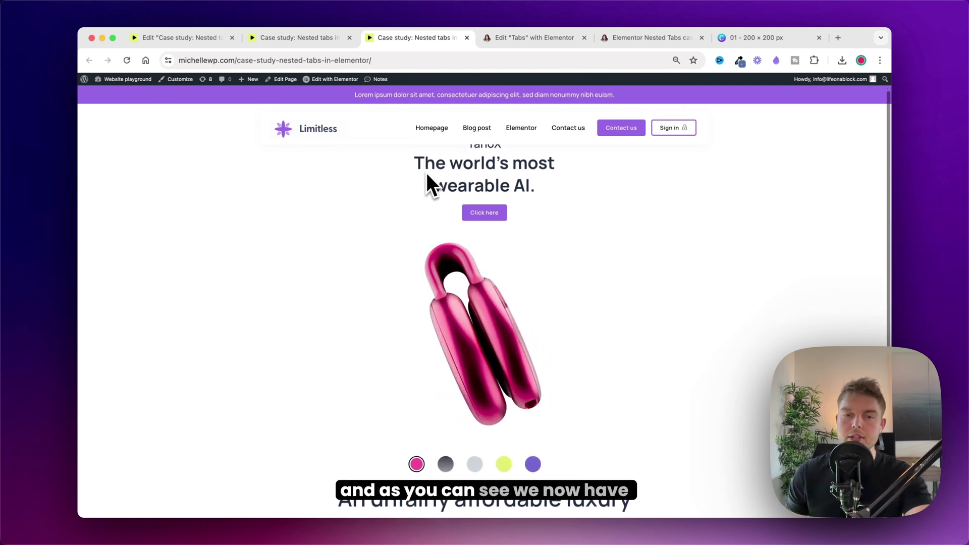
{"action": "scroll", "coordinate": [426, 174], "scroll_direction": "down", "scroll_amount": 1}
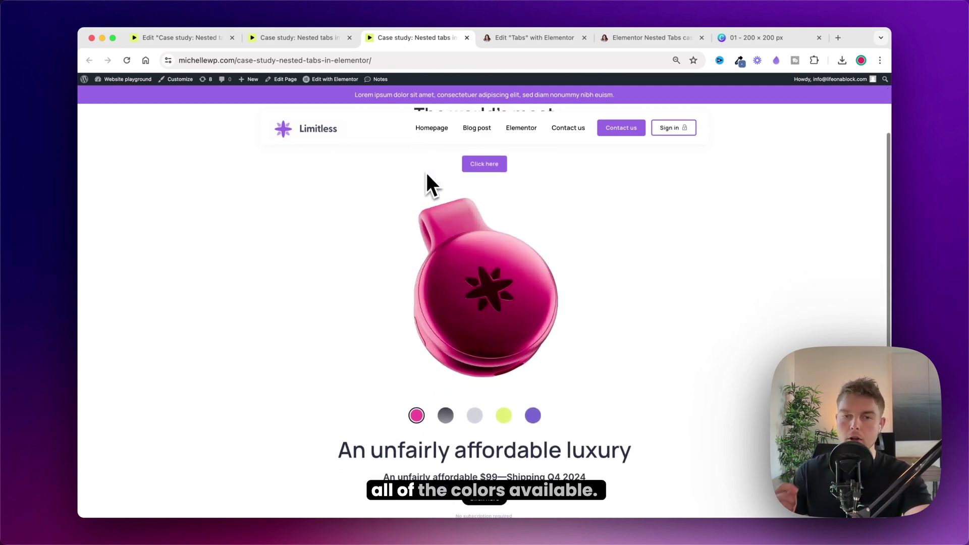
{"action": "left_click", "coordinate": [504, 409]}
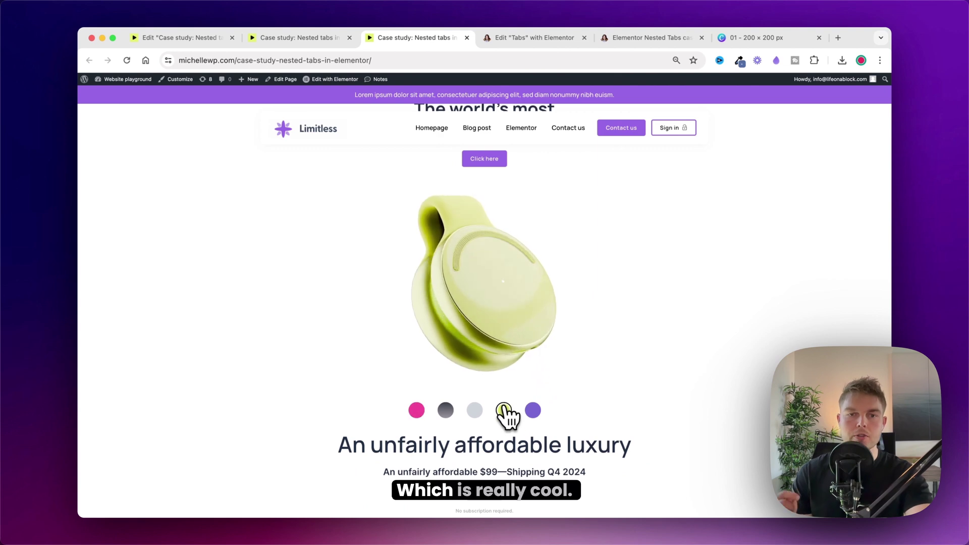
{"action": "left_click", "coordinate": [532, 410]}
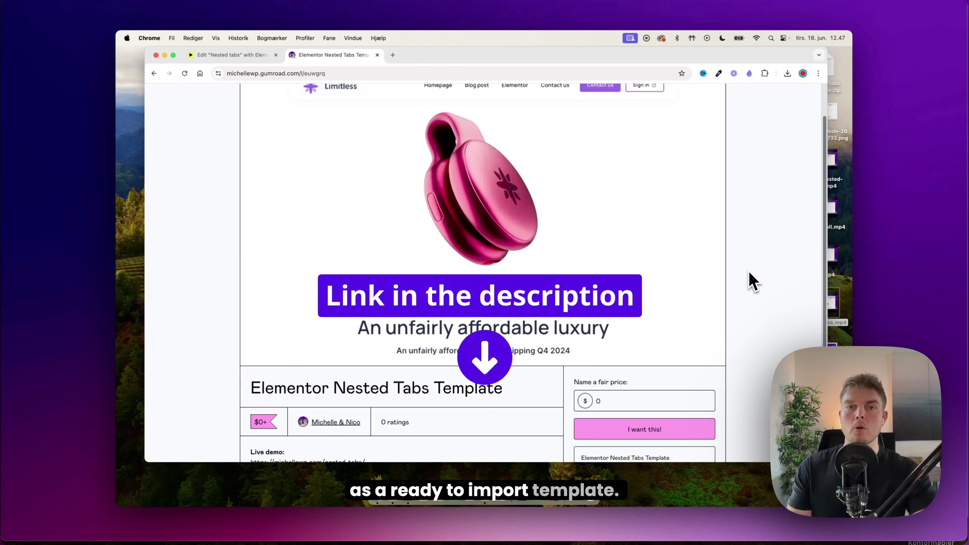
- Scroll down the Gumroad library page to the downloaded Nested tabs template.zip (4.4 kB)
{"action": "scroll", "coordinate": [747, 269], "scroll_direction": "down", "scroll_amount": 3}
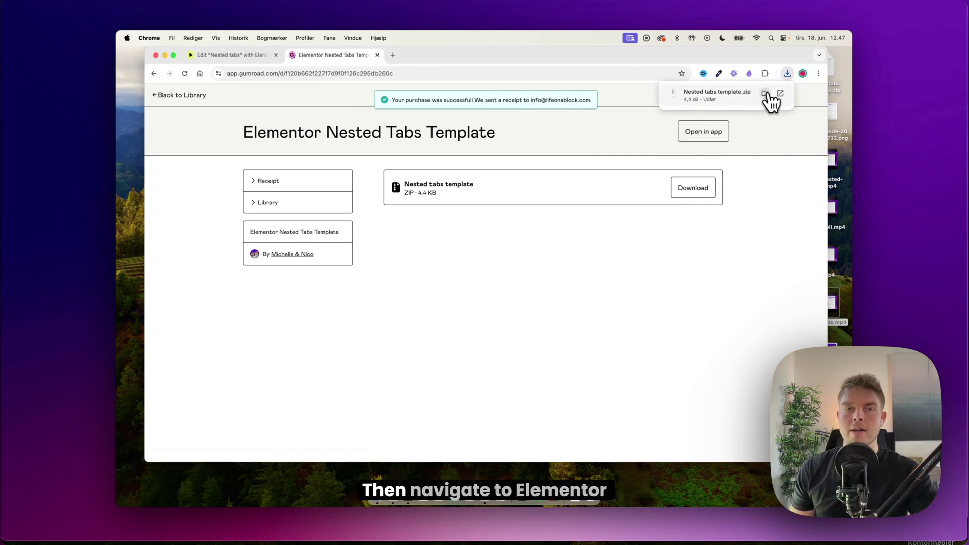
- Extract Nested tabs template.zip and drag its JSON into the Elementor library's import drop zone on the empty page
{"action": "left_click", "coordinate": [251, 56]}
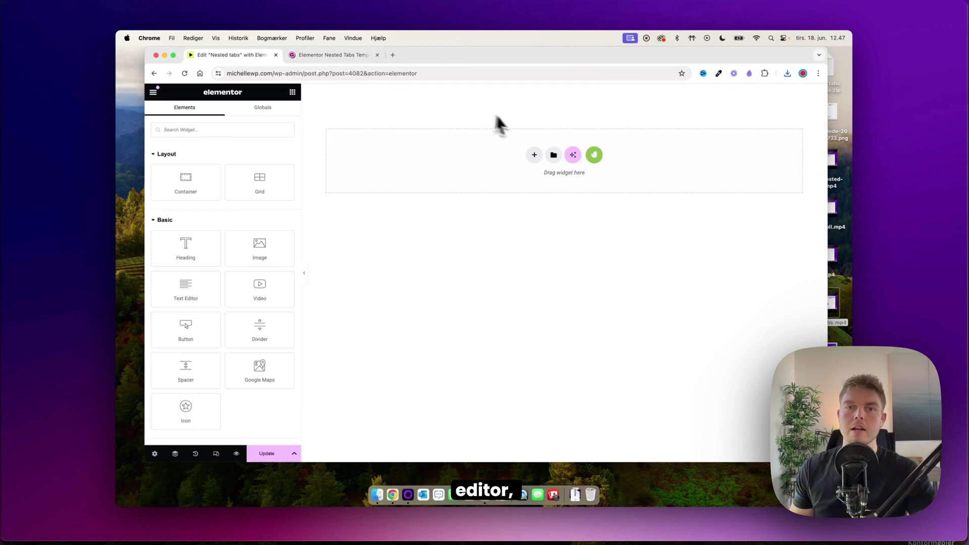
{"action": "left_click", "coordinate": [553, 155]}
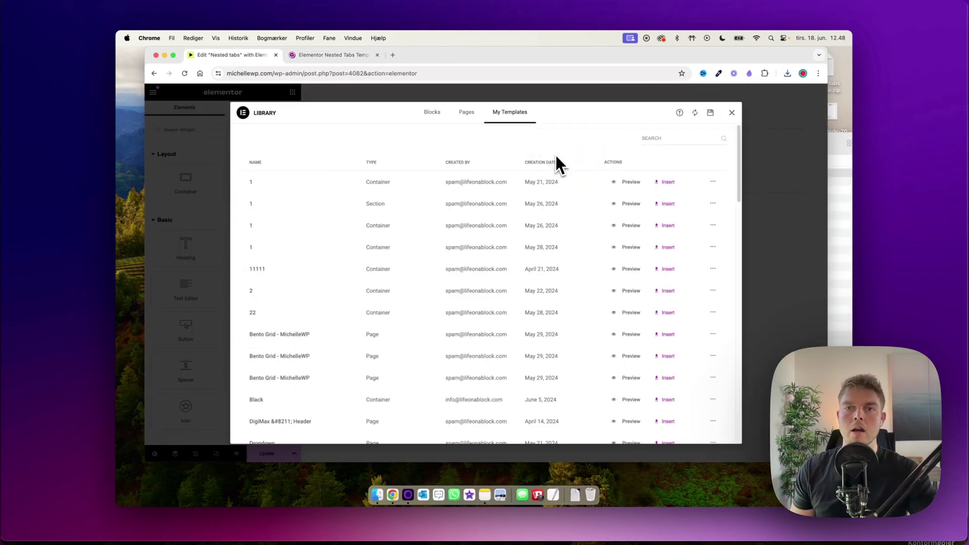
{"action": "left_click", "coordinate": [680, 113]}
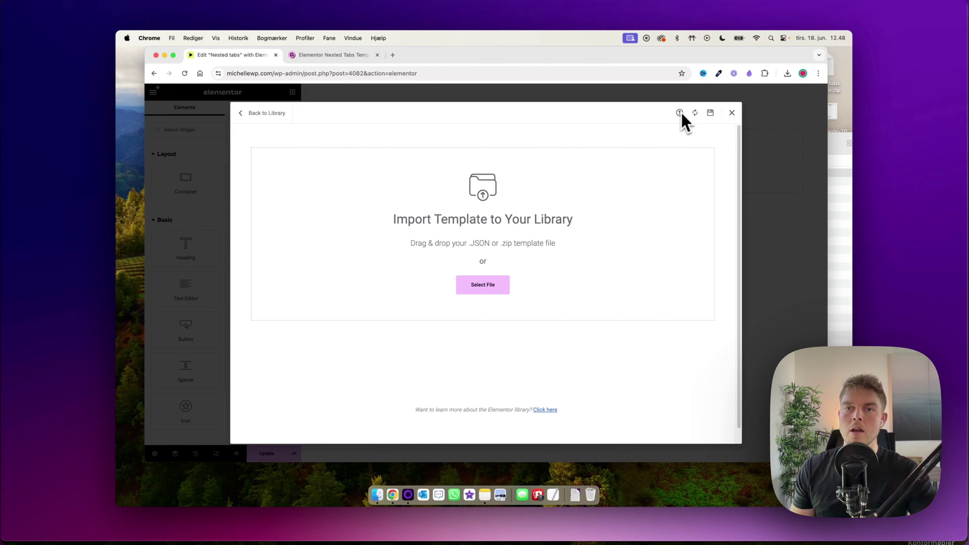
{"action": "left_click", "coordinate": [788, 74]}
{"action": "left_click", "coordinate": [758, 110]}
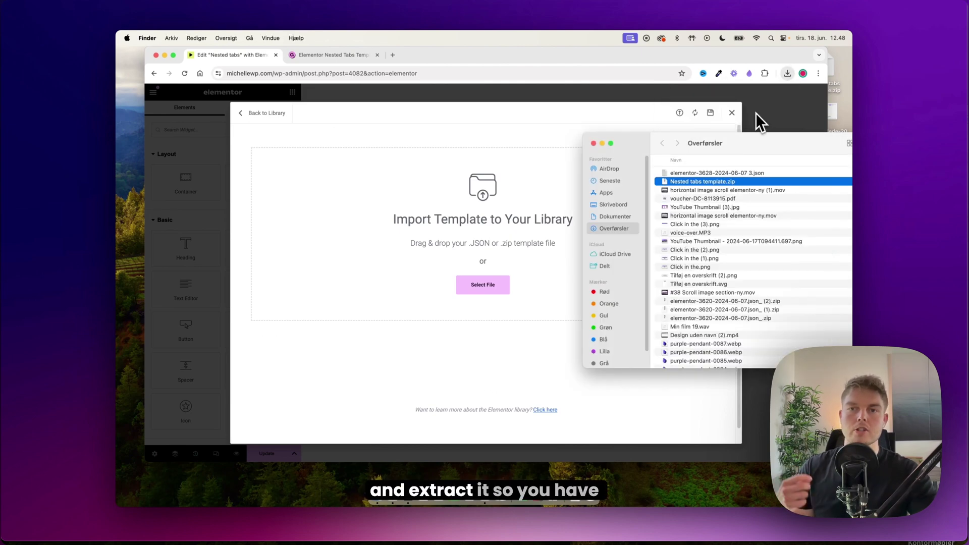
{"action": "double_click", "coordinate": [717, 181]}
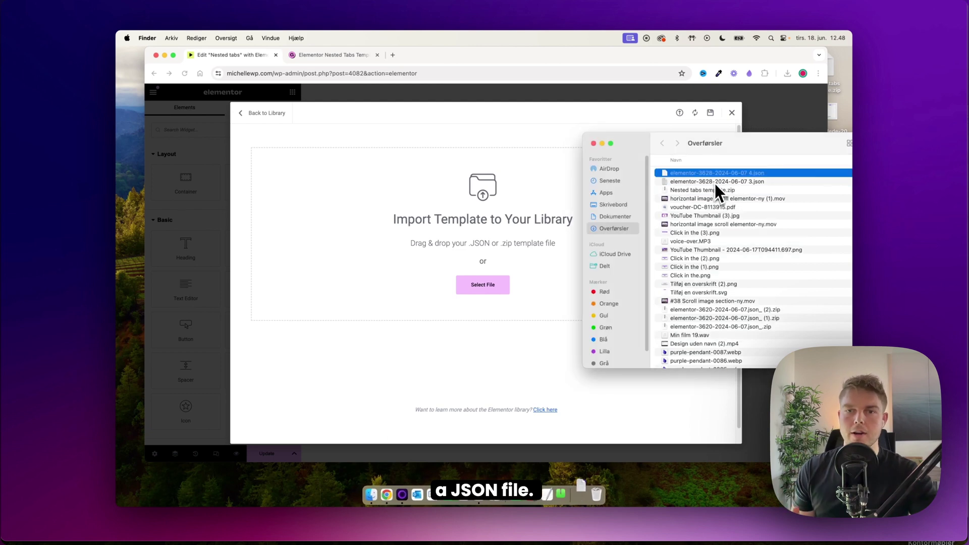
{"action": "left_click_drag", "start_coordinate": [717, 174], "coordinate": [503, 226]}
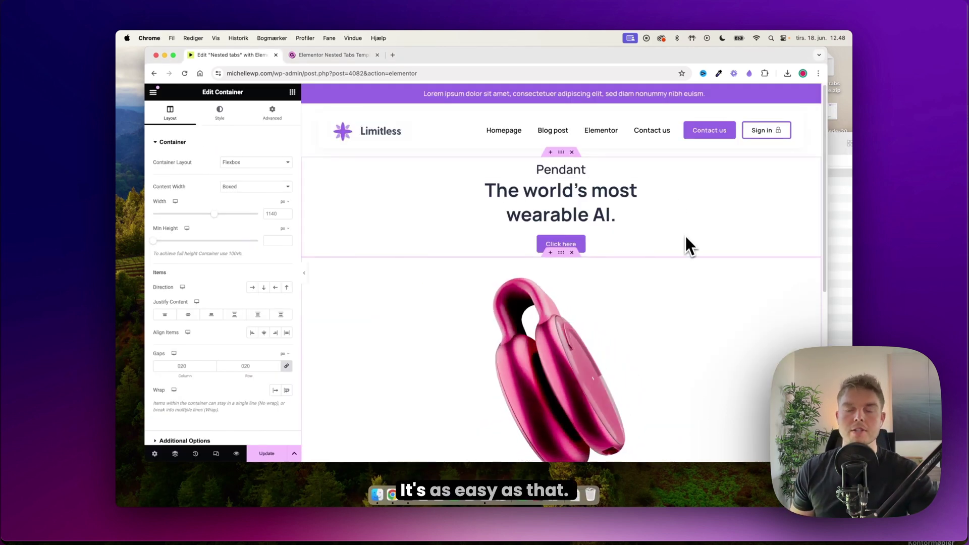
{"action": "scroll", "coordinate": [685, 234], "scroll_direction": "down", "scroll_amount": 5}
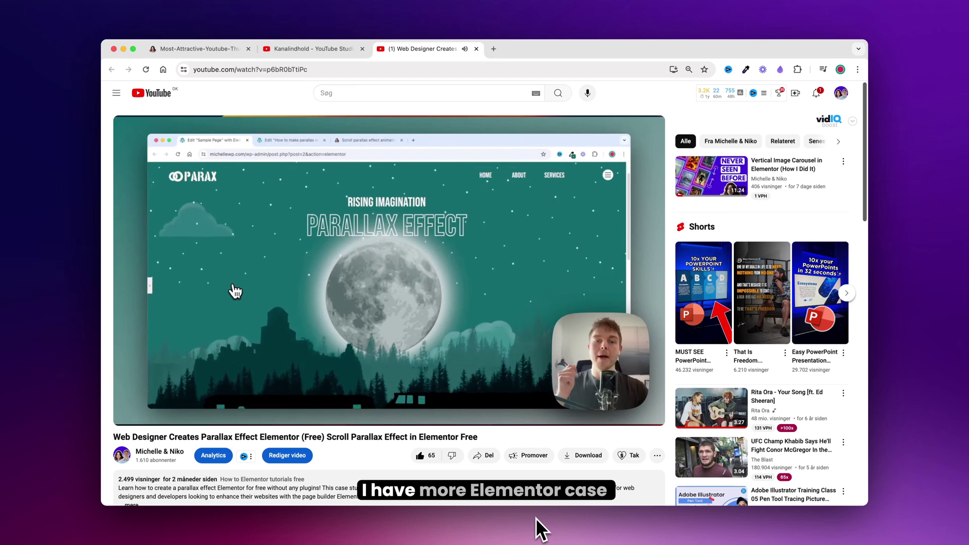